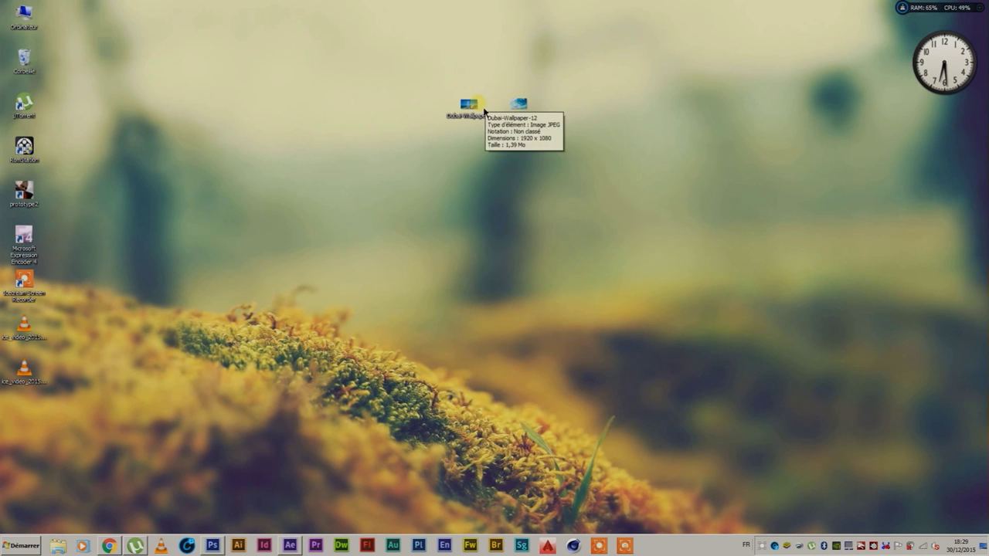
- Open the Dubai-Wallpaper-12 photo of the Burj Al Arab from the desktop
double_click(485, 109)
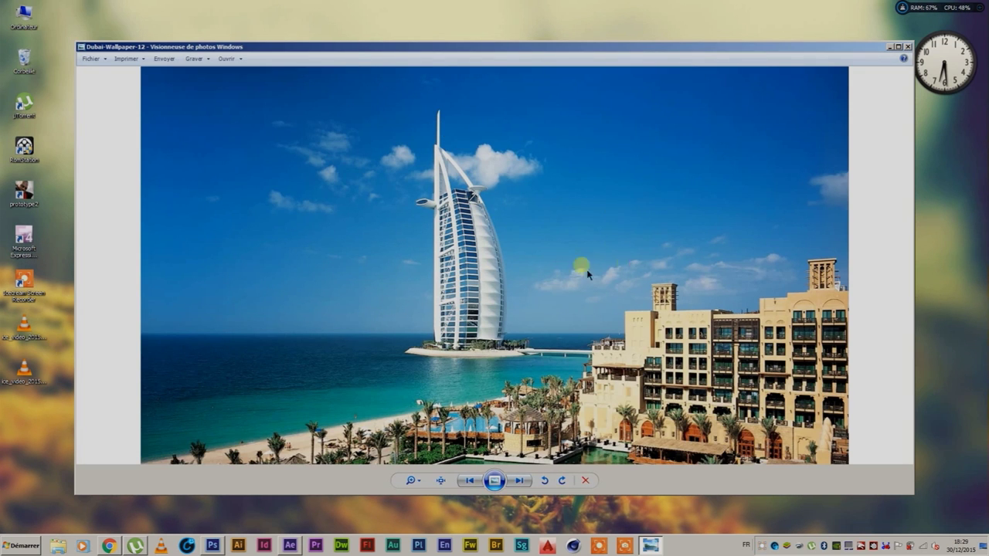
- Preview the cloudy sky photo 71999 maximised in Windows Photo Viewer
left_click_drag(472, 52, 472, 144)
double_click(519, 106)
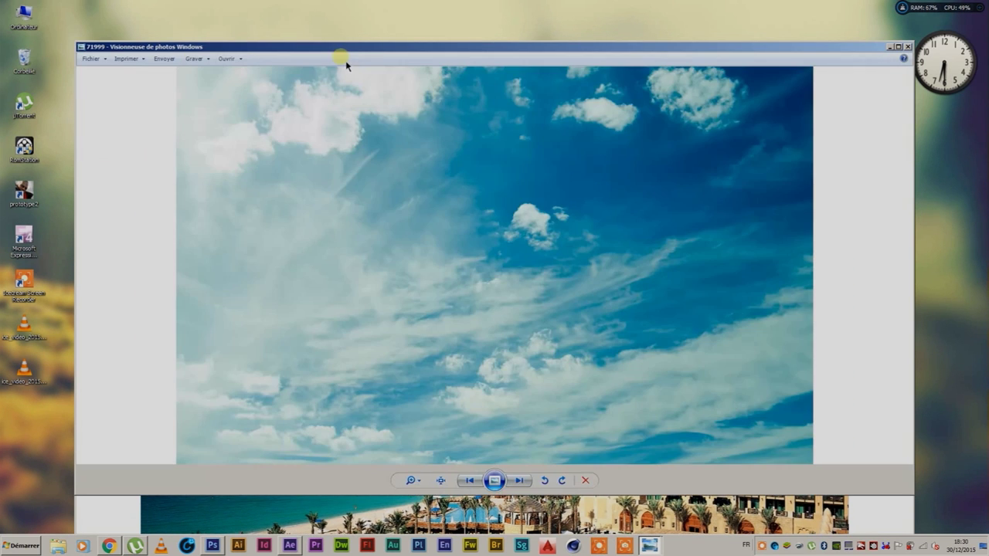
double_click(340, 47)
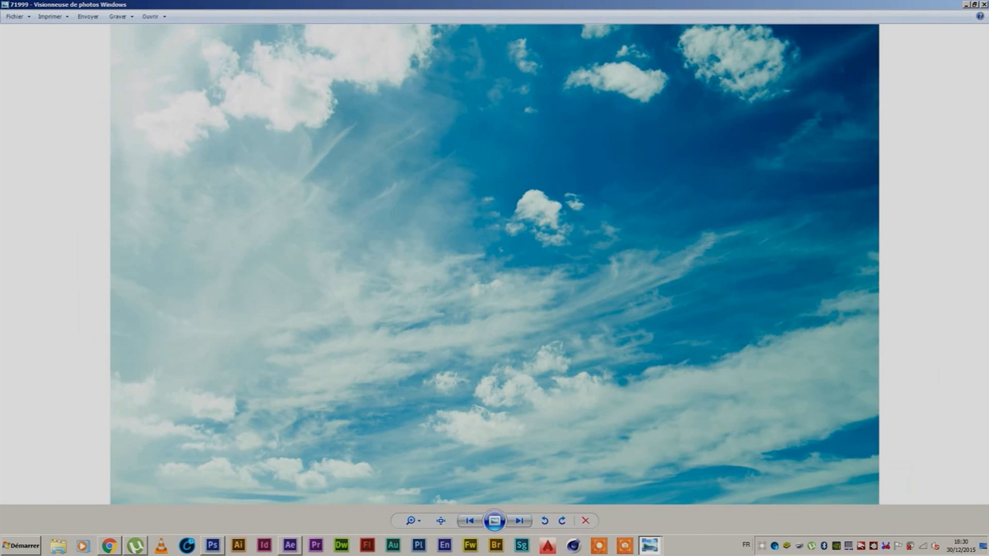
- Close the sky and Dubai photo viewers and return to Photoshop
left_click(984, 4)
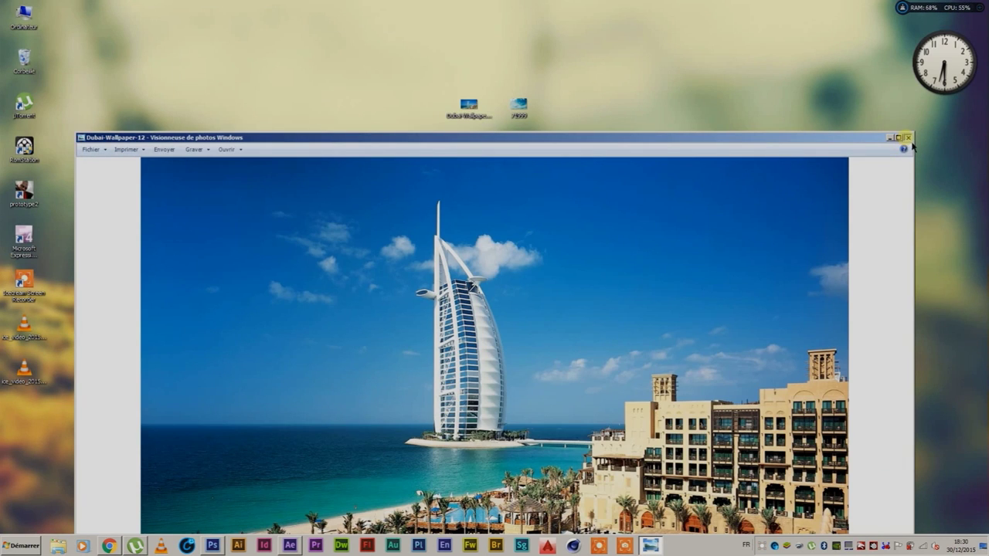
left_click(909, 139)
left_click(214, 546)
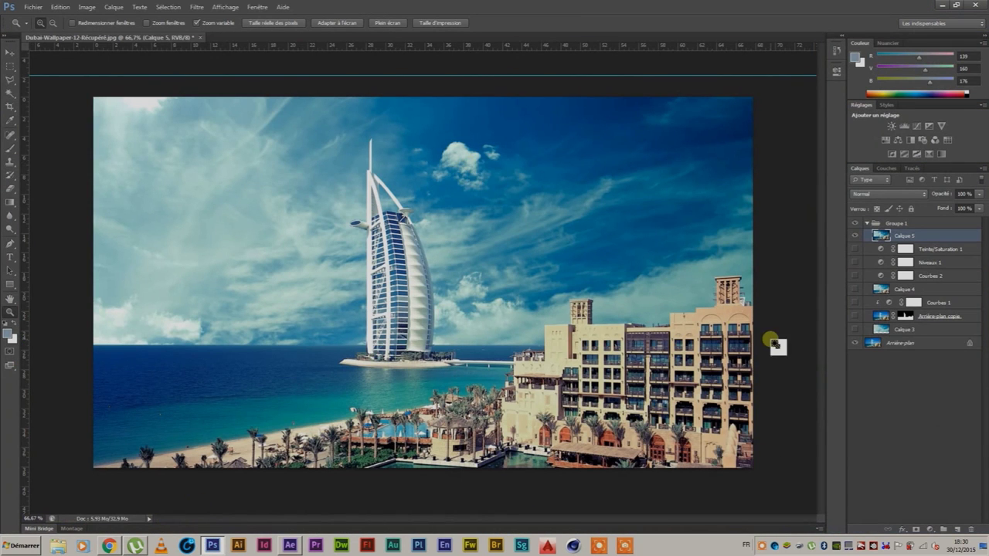
- Delete the Calque 5 and Arrière-plan layers, with Groupe 1 collapsed
left_click_drag(927, 249, 920, 241)
key("Delete")
left_click_drag(971, 286, 868, 224)
left_click(902, 239)
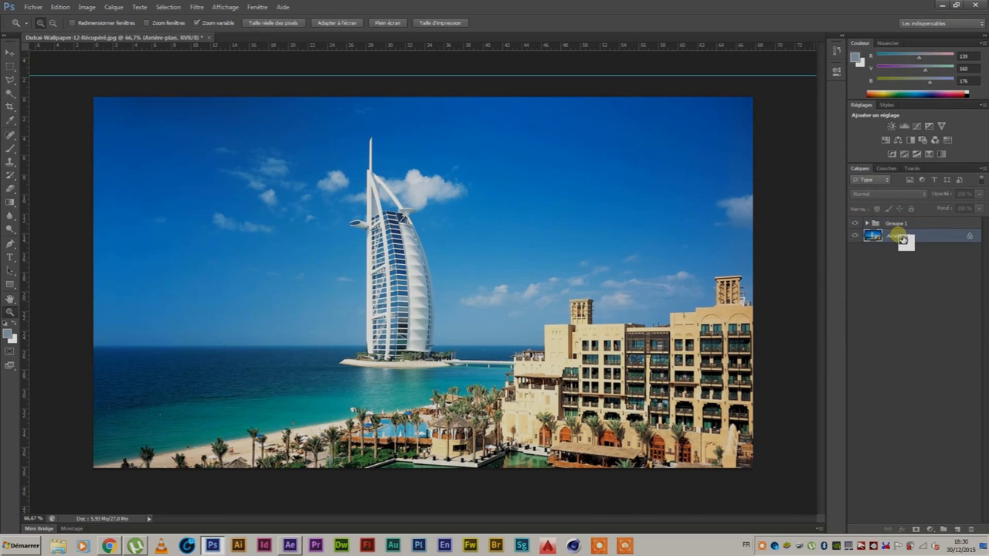
left_click_drag(906, 238, 911, 243)
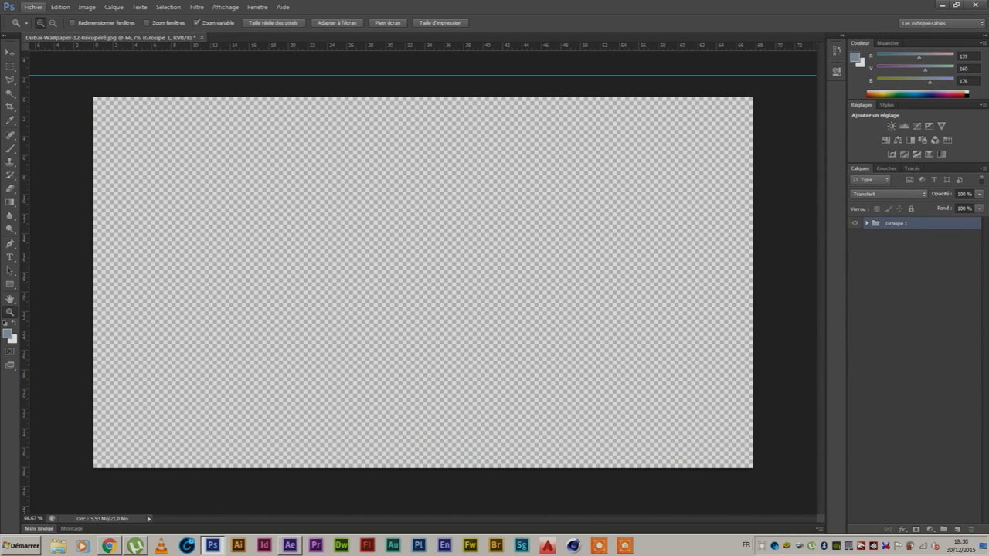
- Open Dubai-Wallpaper-12 and duplicate its background as Arrière-plan copie
left_click(47, 8)
left_click(47, 26)
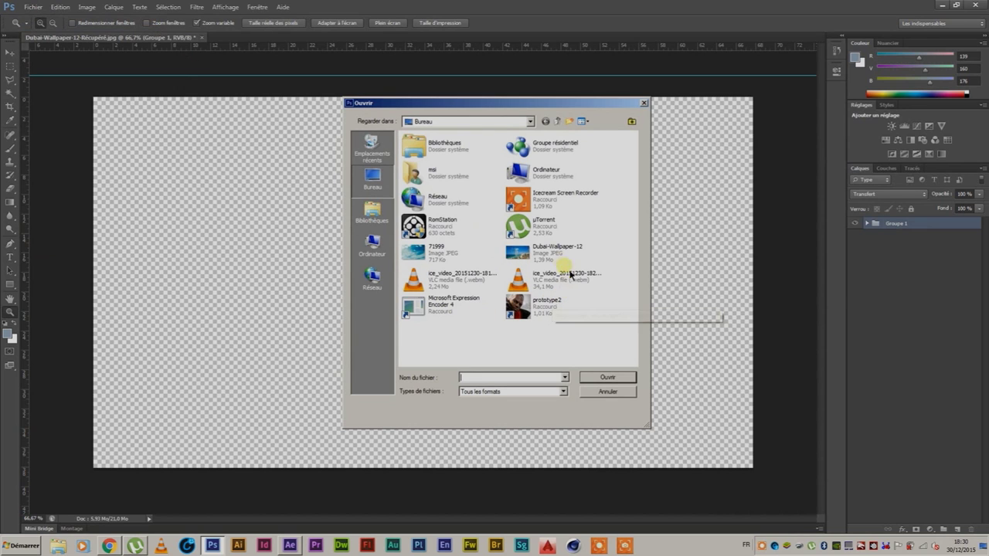
left_click(552, 254)
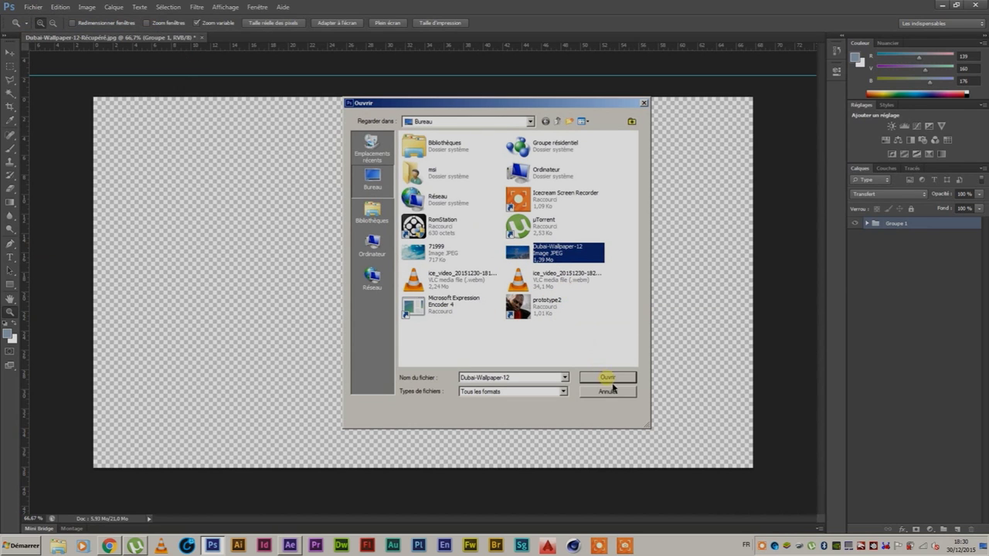
left_click(608, 378)
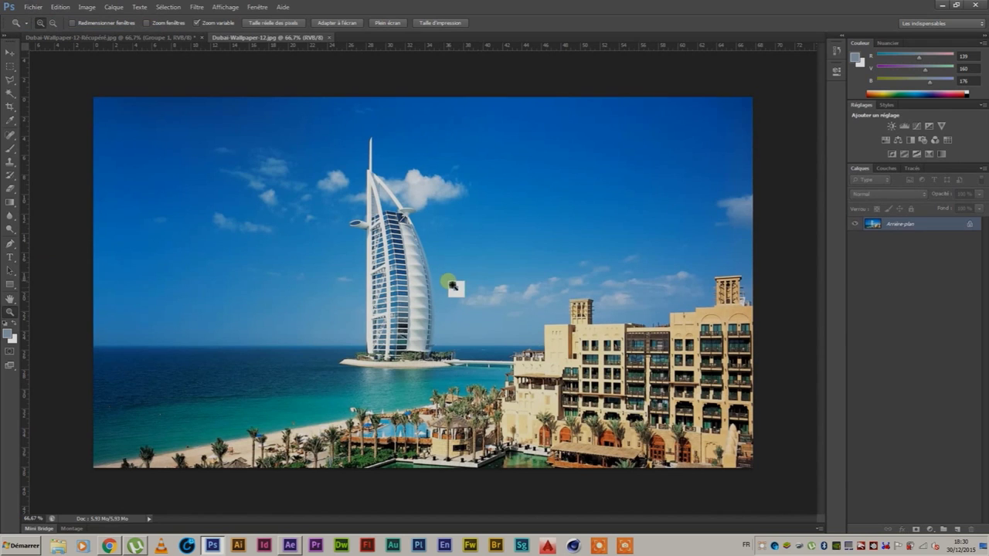
left_click_drag(936, 224, 954, 528)
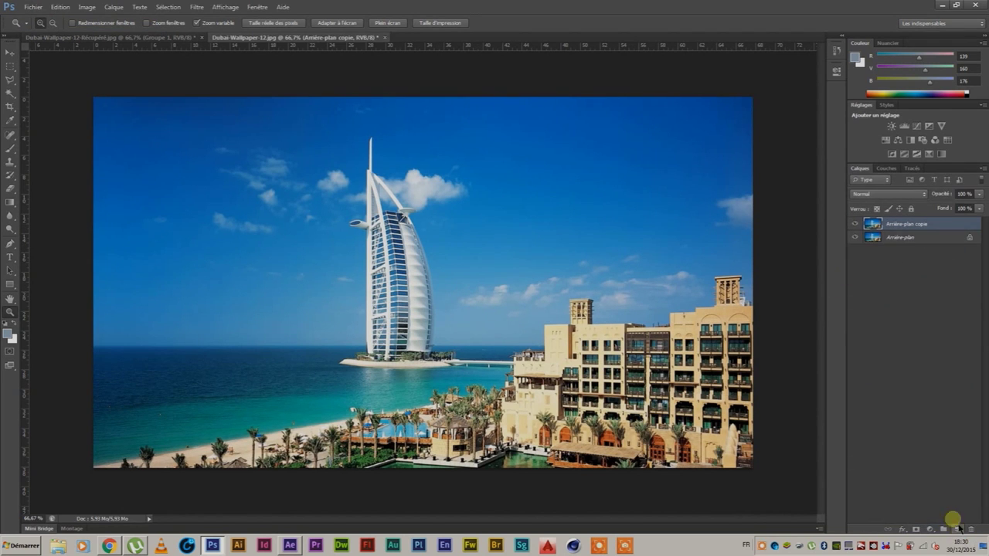
- Magic-wand select all the blue sky in four clicks, then invert the selection
left_click(9, 93)
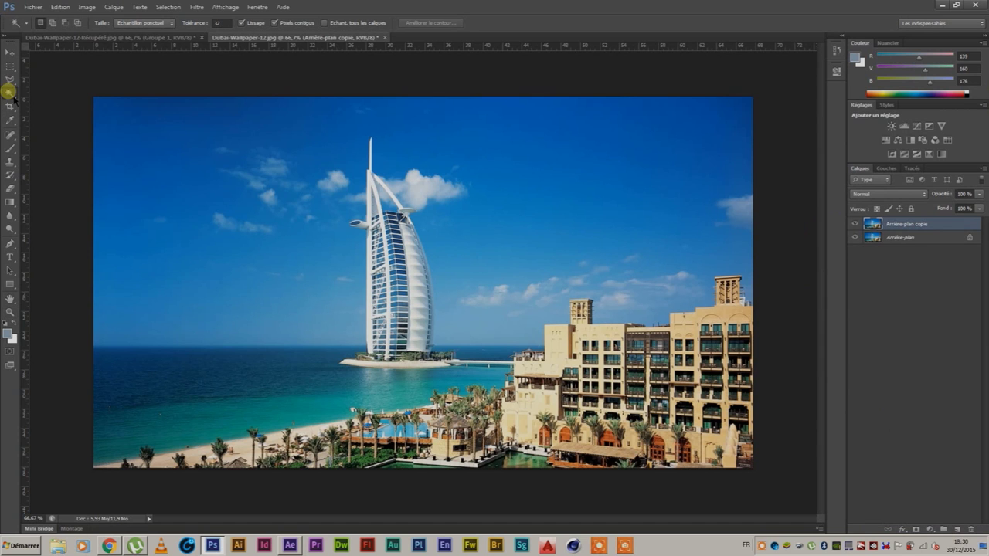
left_click(128, 182)
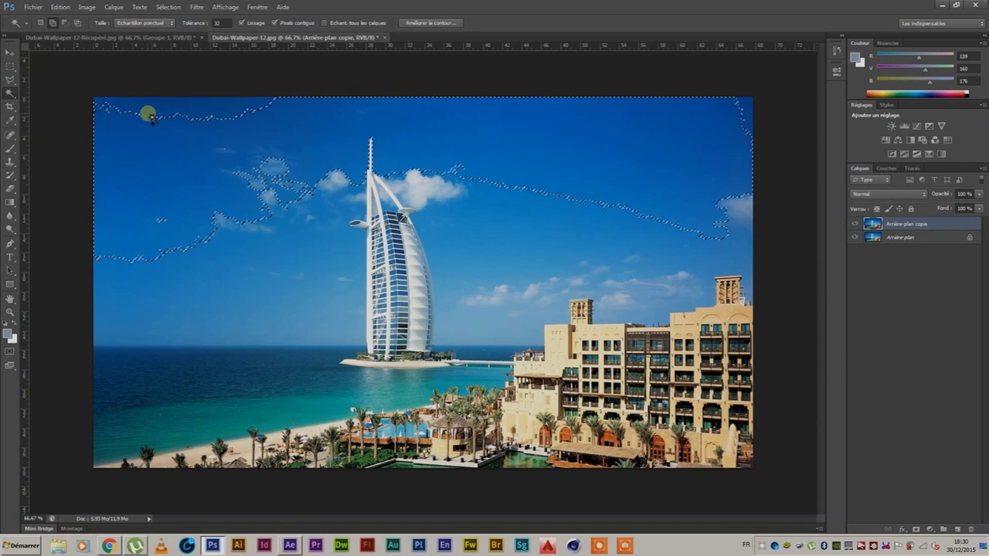
left_click(277, 248)
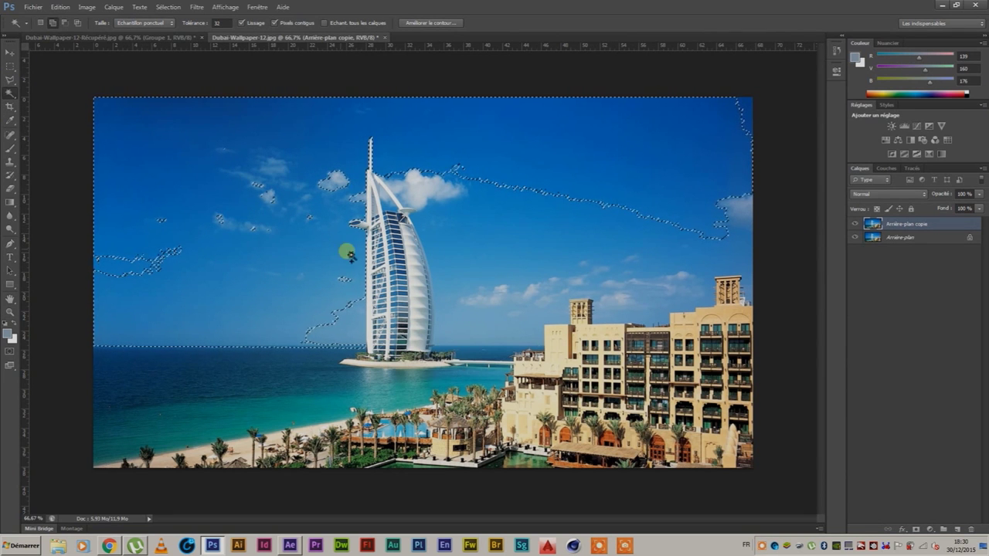
left_click(616, 213)
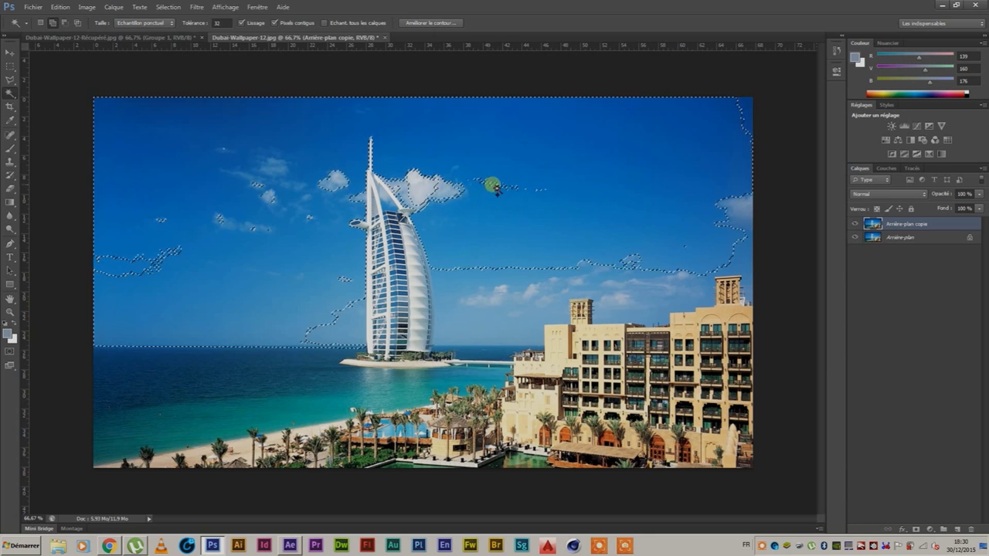
left_click(750, 104)
key("ctrl+shift+i")
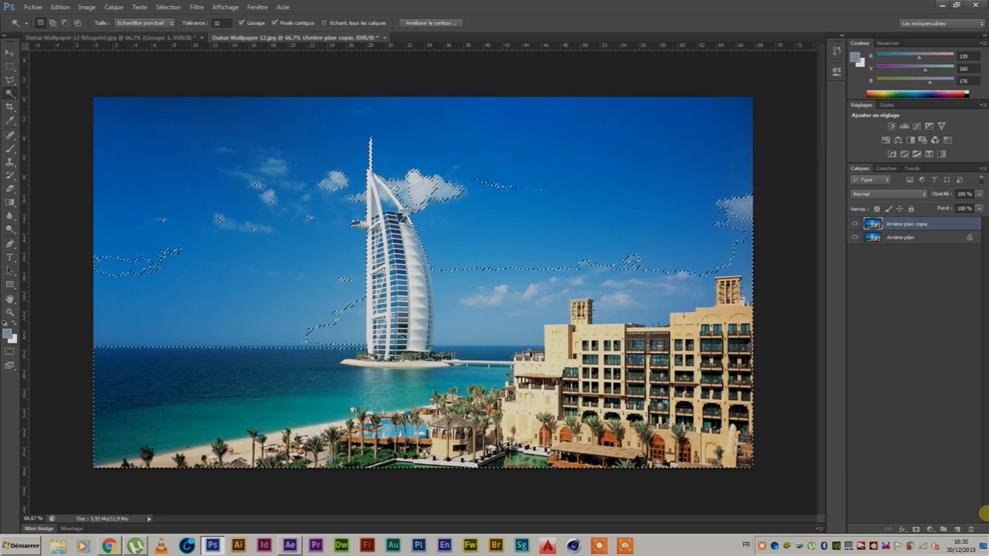
left_click(917, 530)
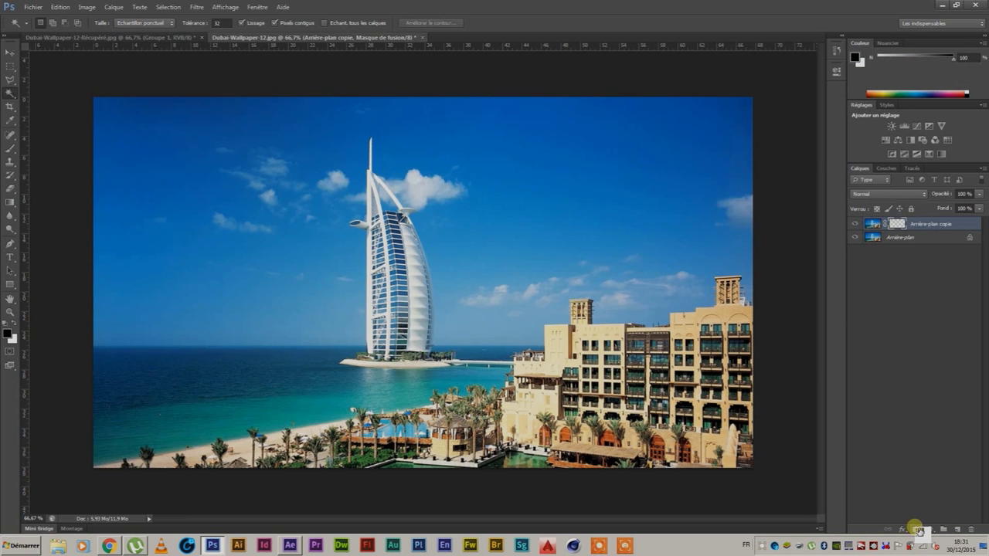
- Check the masked copy with Arrière-plan hidden, then deselect and delete Arrière-plan copie
left_click(855, 236)
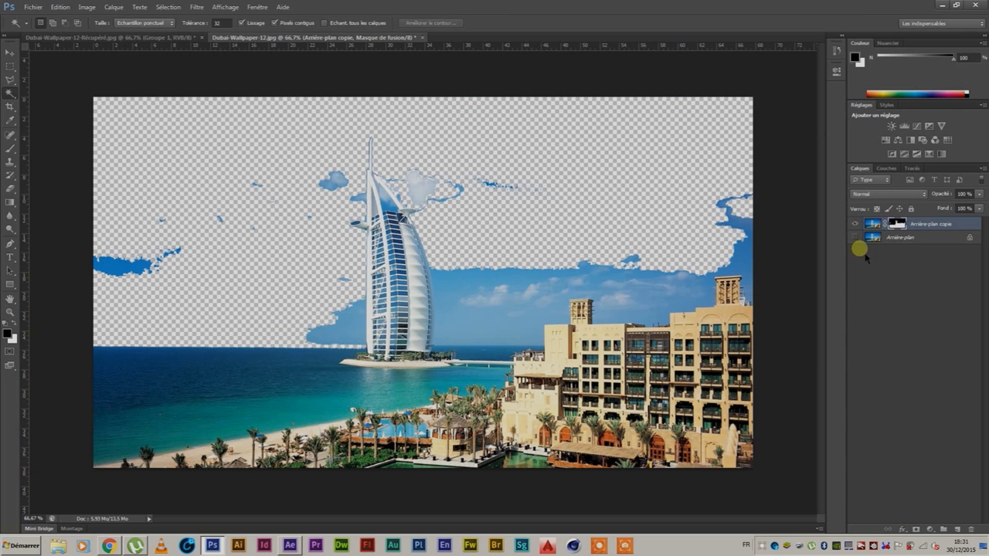
left_click(458, 292)
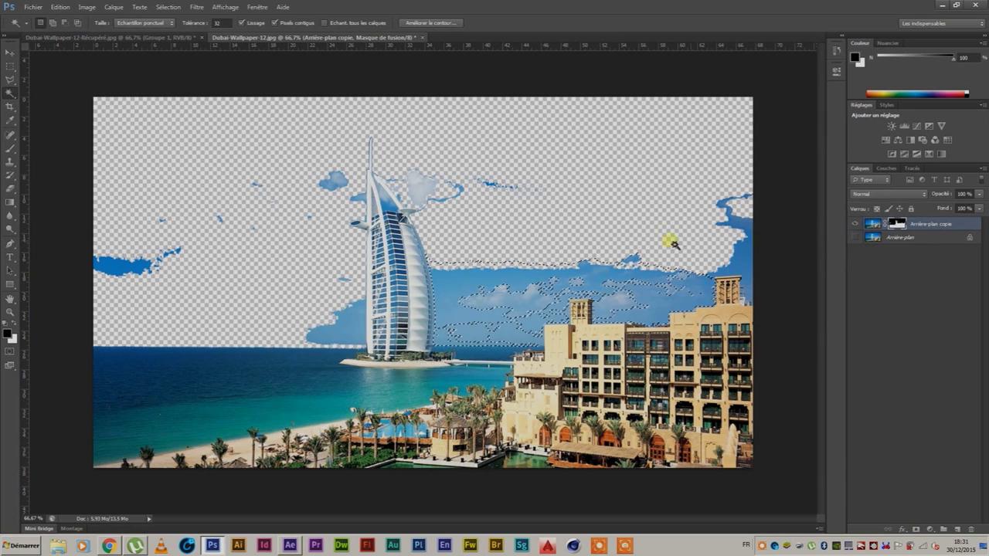
left_click(541, 237)
left_click_drag(938, 223, 950, 228)
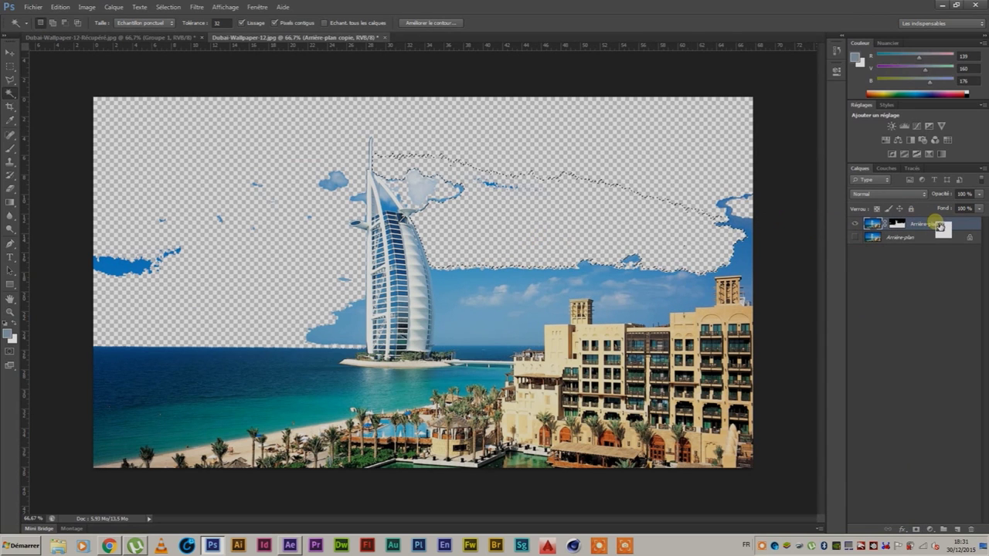
key("ctrl+d")
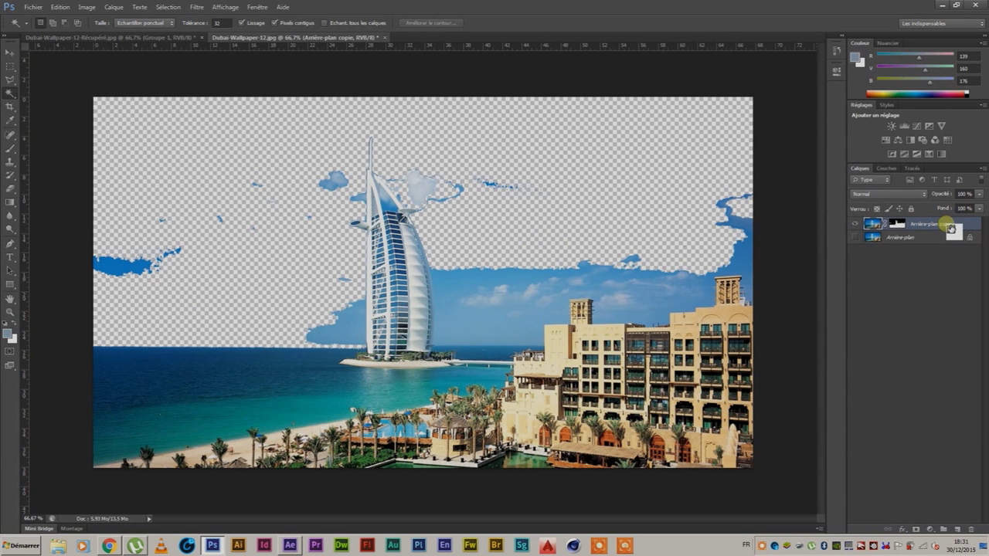
key("Delete")
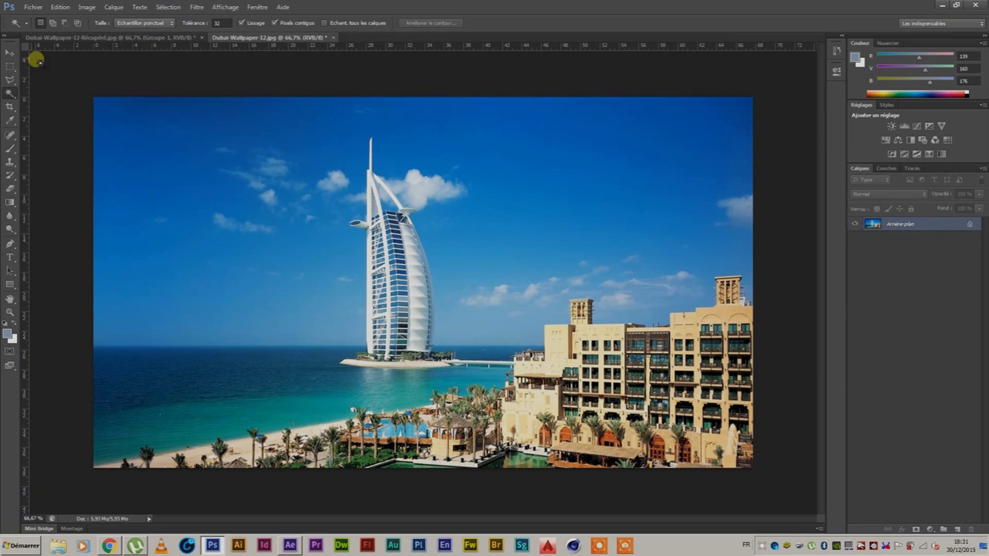
- In the Récupéré document, expand Groupe 1 and show the masked Arrière-plan copie layer
left_click(73, 38)
left_click(10, 52)
left_click(867, 224)
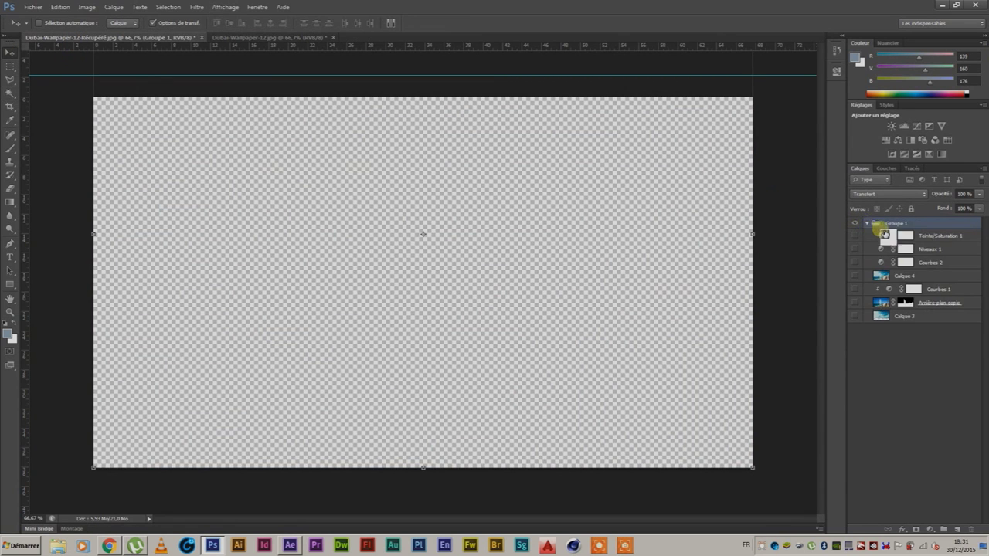
left_click_drag(871, 227, 952, 307)
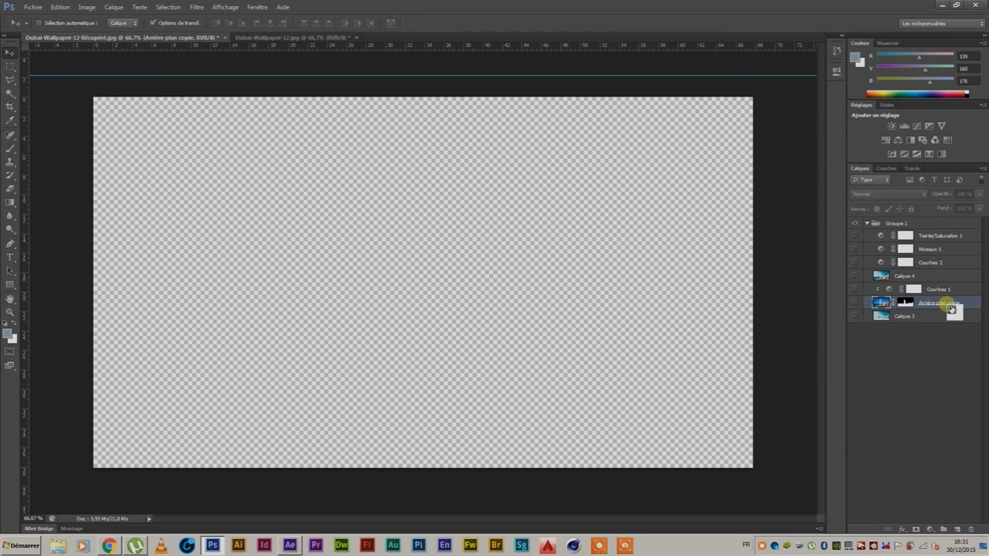
left_click(854, 303)
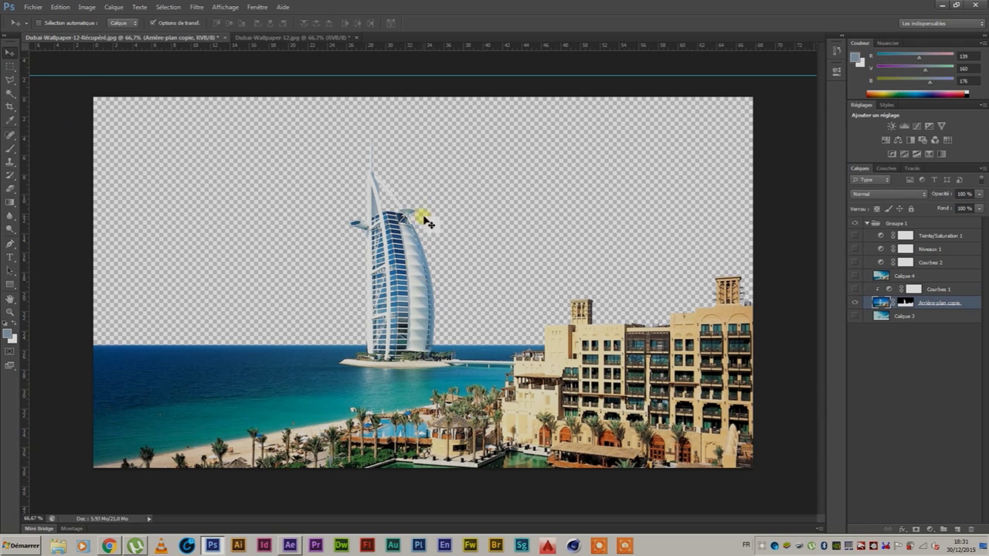
- Move Arrière-plan copie into the Dubai document, hide the original, and align it
mouse_move(404, 287)
left_mouse_down()
mouse_move(309, 140)
mouse_move(294, 36)
mouse_move(357, 227)
left_mouse_up()
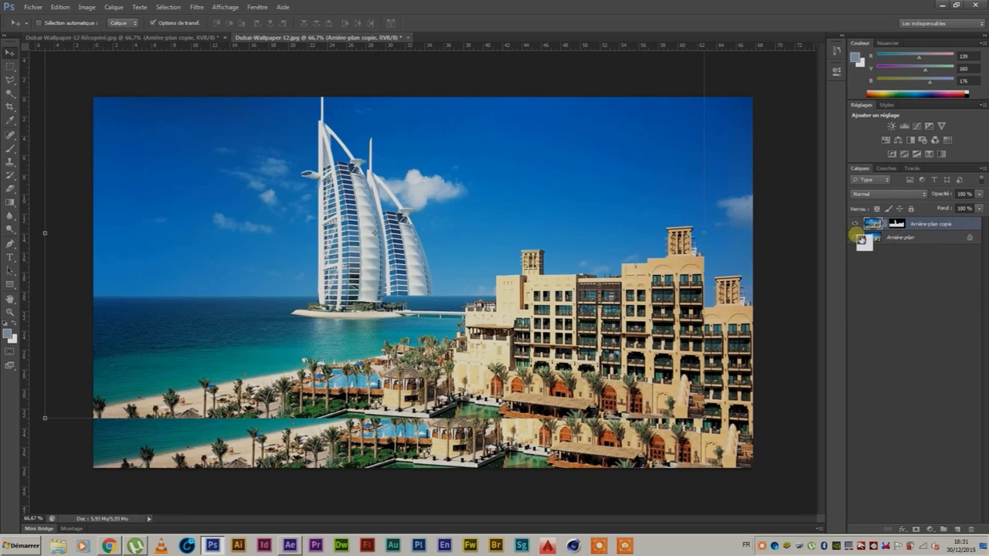
left_click(854, 237)
left_click_drag(534, 326, 591, 379)
key("ctrl+z")
key("ctrl+z")
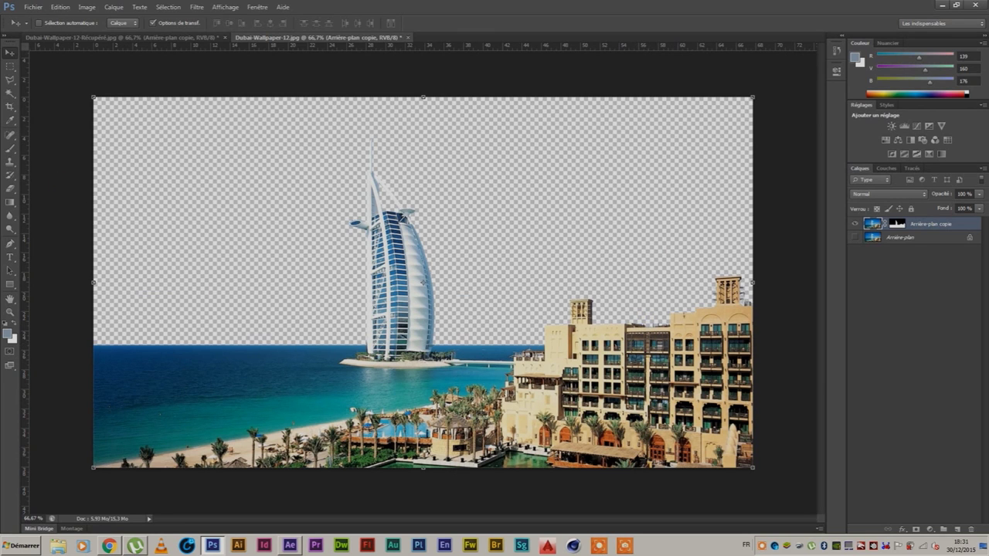
left_click(9, 68)
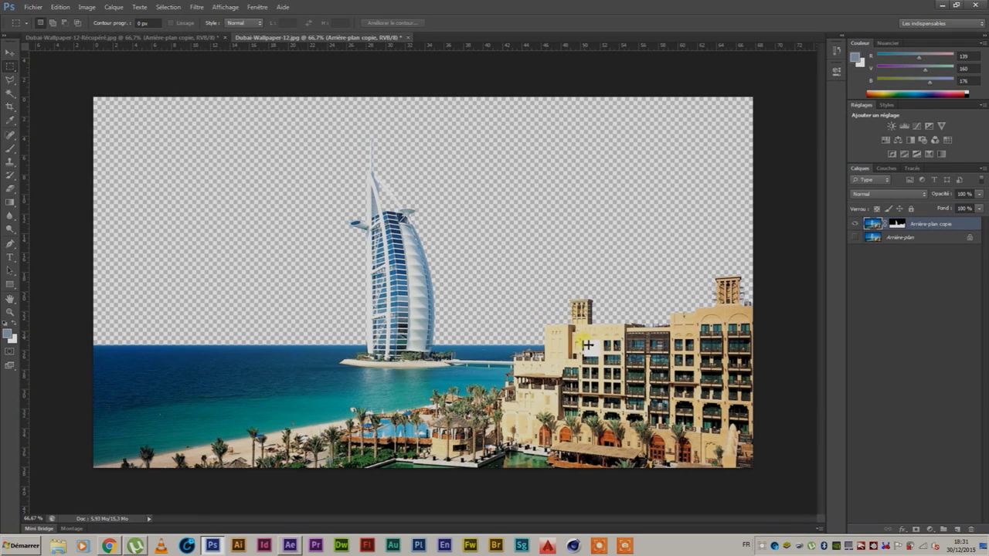
- Open the 71999.jpg cloudy sky image
left_click(34, 8)
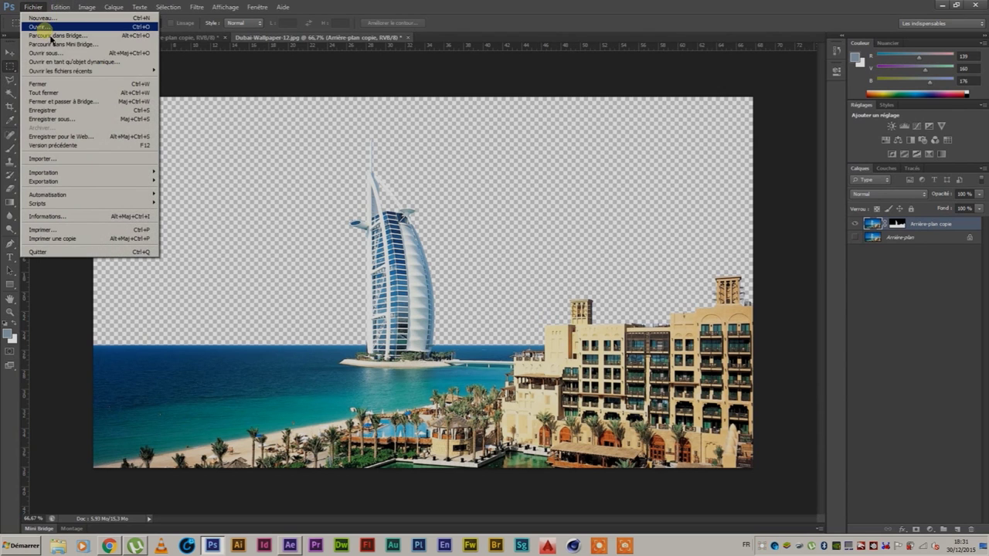
left_click(39, 26)
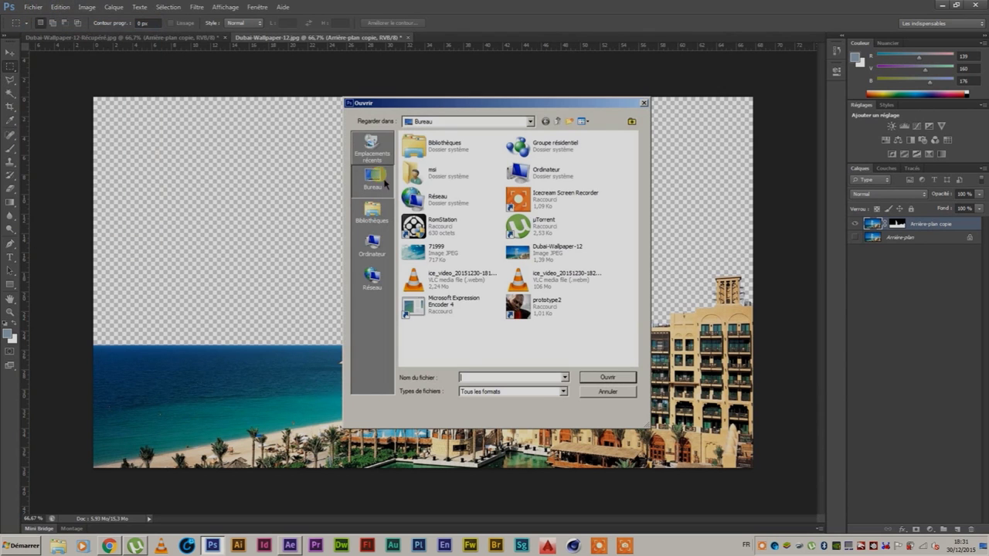
left_click(444, 253)
left_click(617, 381)
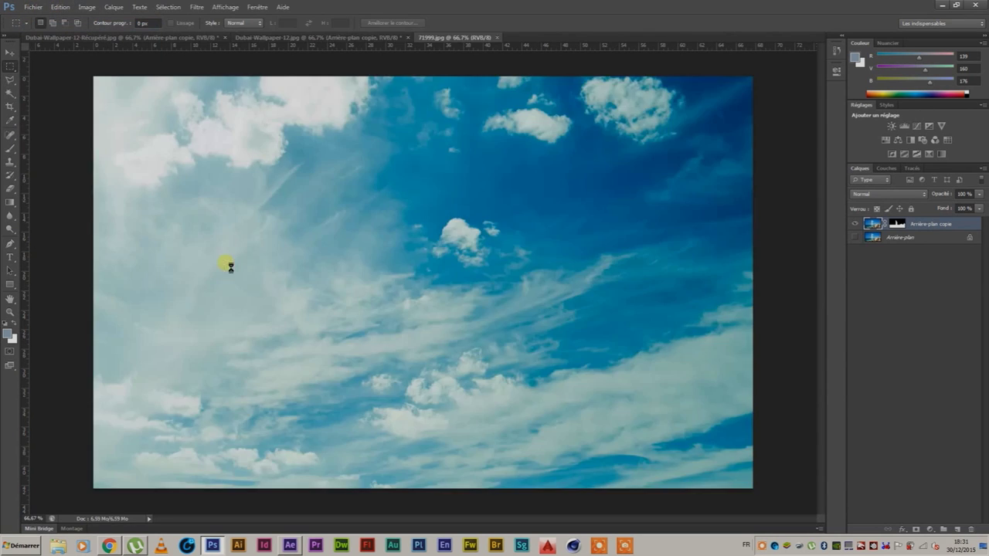
- Bring the sky into the Dubai document as Calque 1 below the cut-out layer
left_click(10, 52)
mouse_move(337, 194)
left_mouse_down()
mouse_move(339, 40)
mouse_move(351, 85)
left_mouse_up()
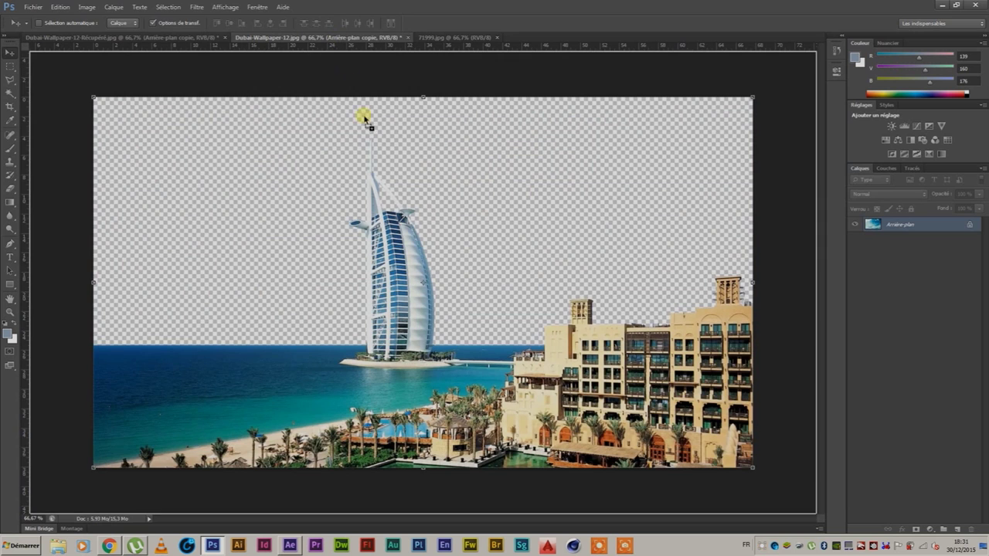
left_click_drag(396, 217, 400, 217)
left_click_drag(464, 255, 430, 246)
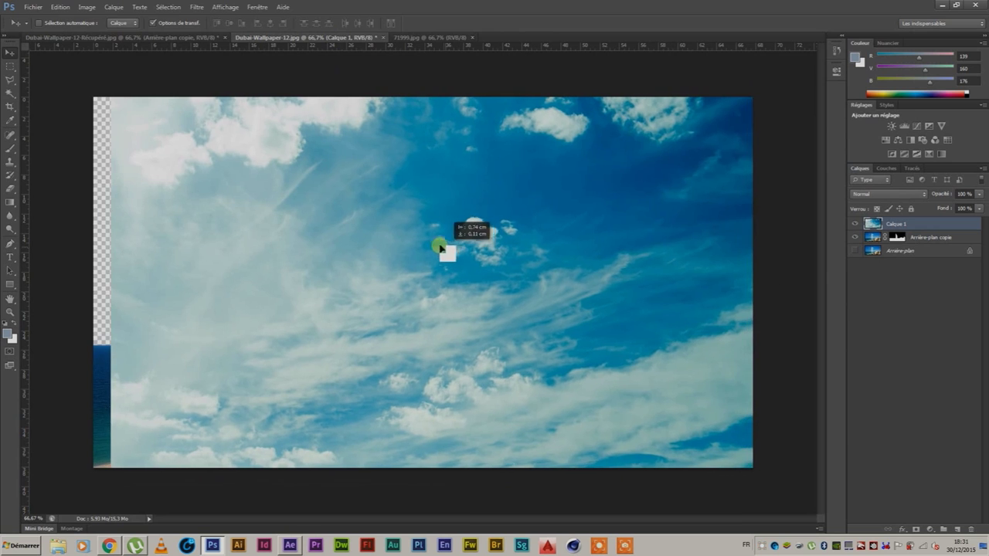
left_click_drag(431, 247, 902, 246)
- Free-transform the sky layer upward so it fills the empty sky area
key("ctrl+t")
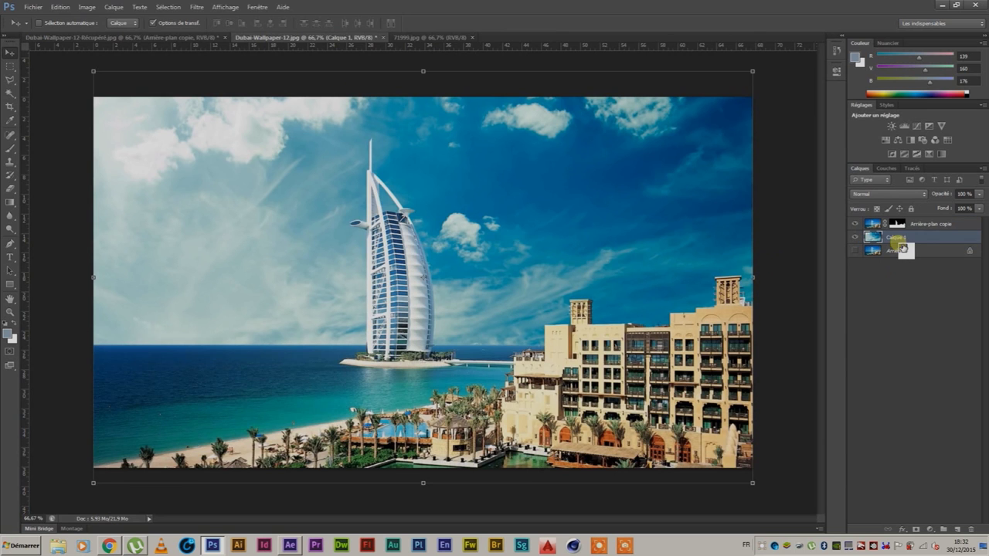
left_click_drag(556, 267, 567, 150)
mouse_move(548, 284)
left_mouse_down()
mouse_move(552, 247)
mouse_move(547, 301)
left_mouse_up()
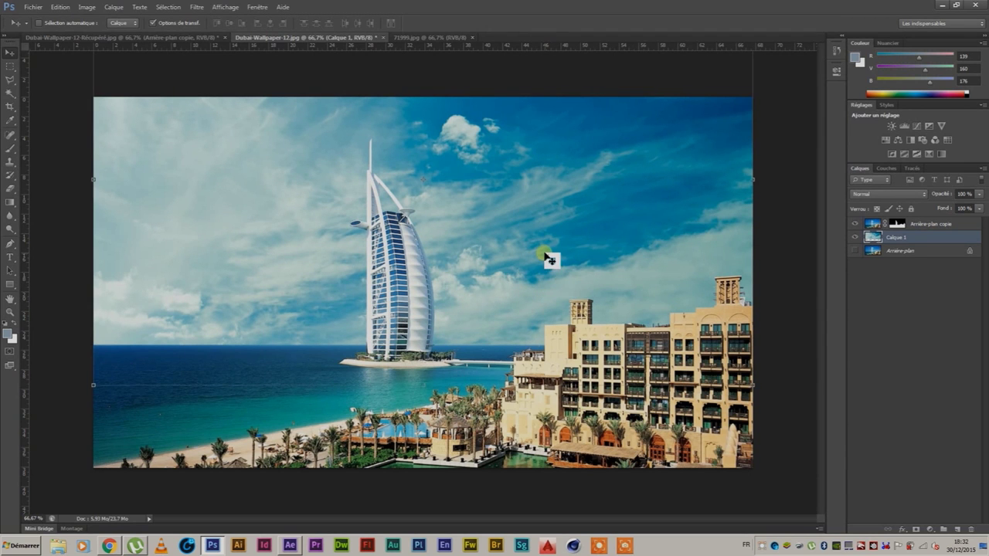
left_click(10, 66)
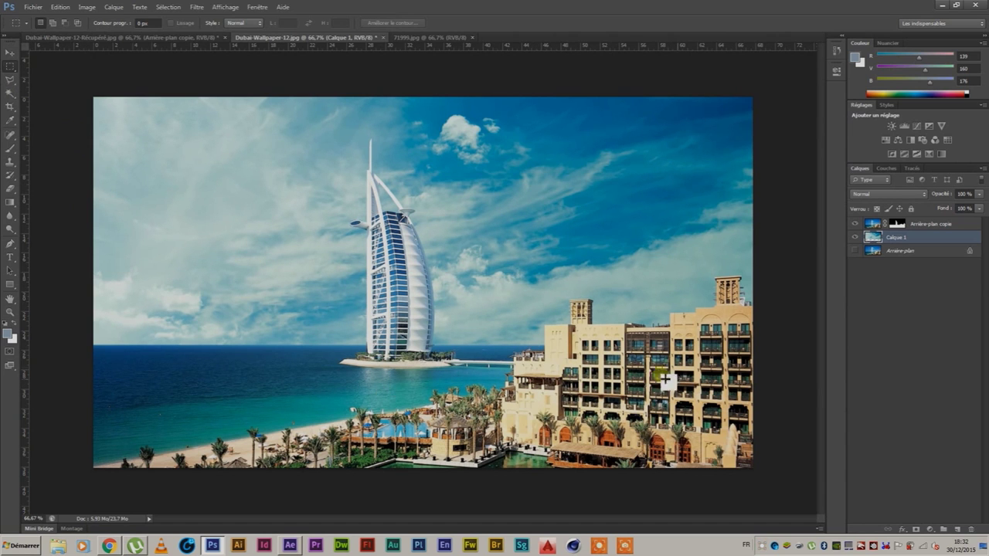
- Add a Courbes adjustment clipped to Arrière-plan copie, lowering highlights and lifting shadows
left_click(948, 224)
left_click(932, 528)
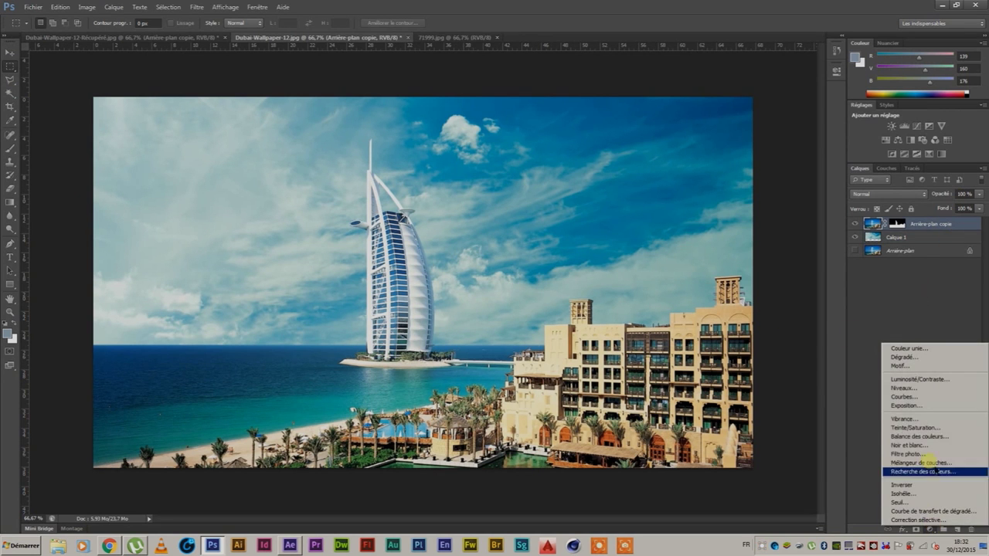
left_click(932, 397)
left_click_drag(789, 146, 792, 151)
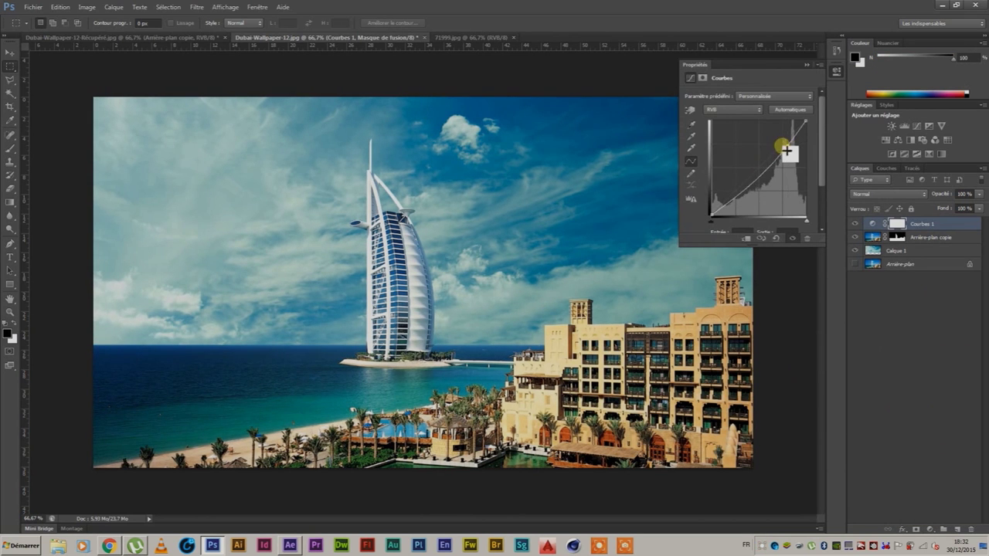
left_click_drag(728, 199, 731, 196)
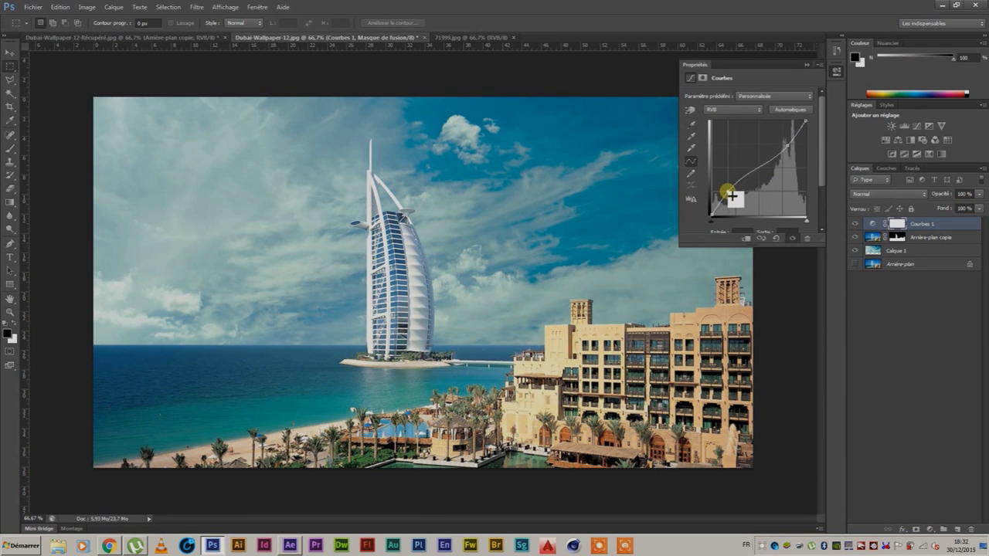
left_click_drag(873, 224, 879, 236)
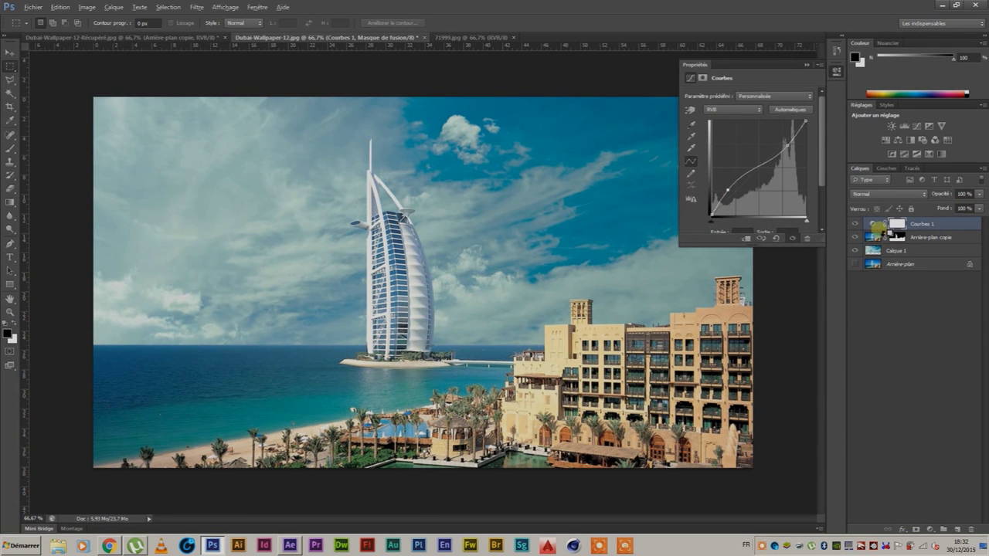
left_click(879, 228, "alt")
left_click(731, 189)
left_click_drag(734, 192, 731, 198)
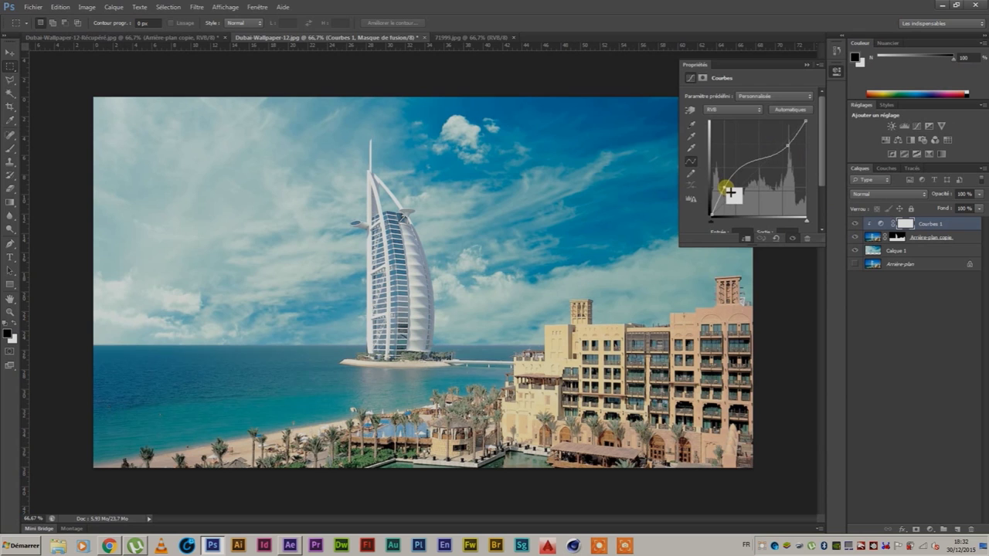
- Reshape the Bleu channel curve to remove the pink tint and cool the scene
left_click(726, 110)
left_click(719, 144)
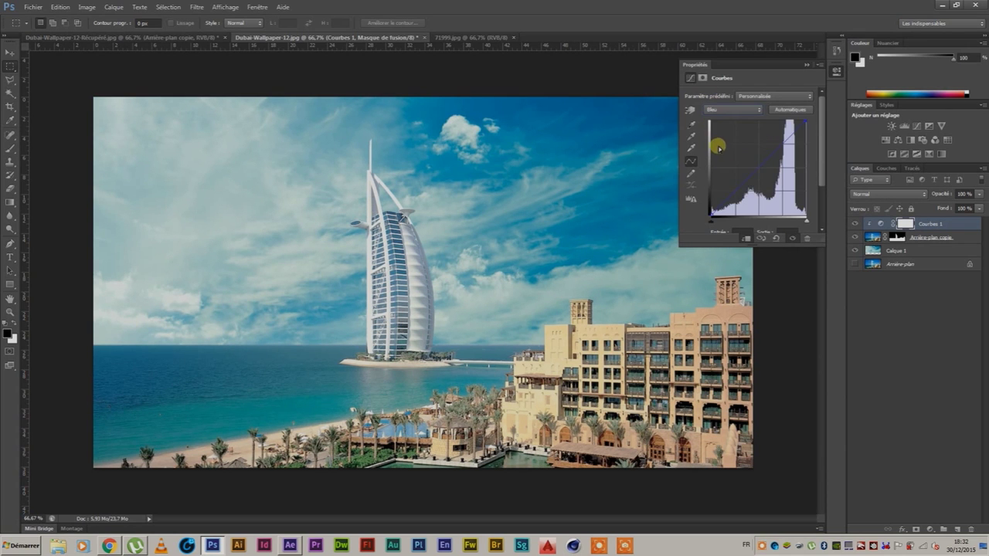
left_click_drag(746, 193, 734, 188)
left_click(780, 152)
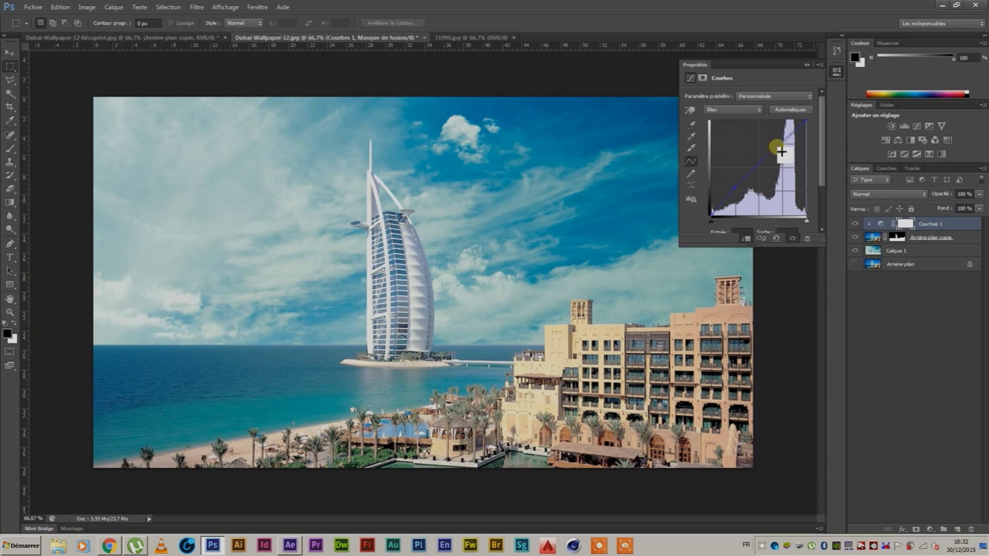
left_click_drag(781, 150, 789, 160)
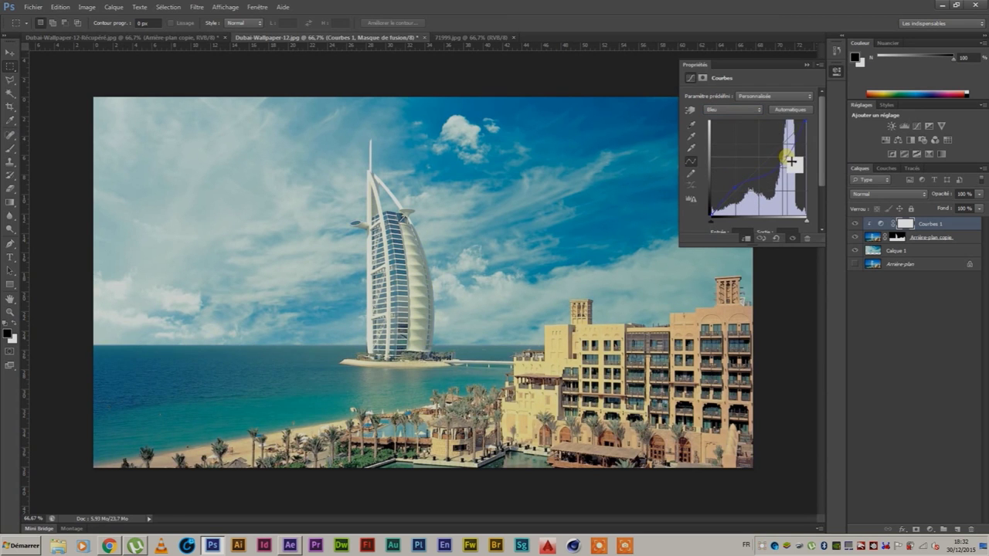
left_click_drag(735, 189, 729, 183)
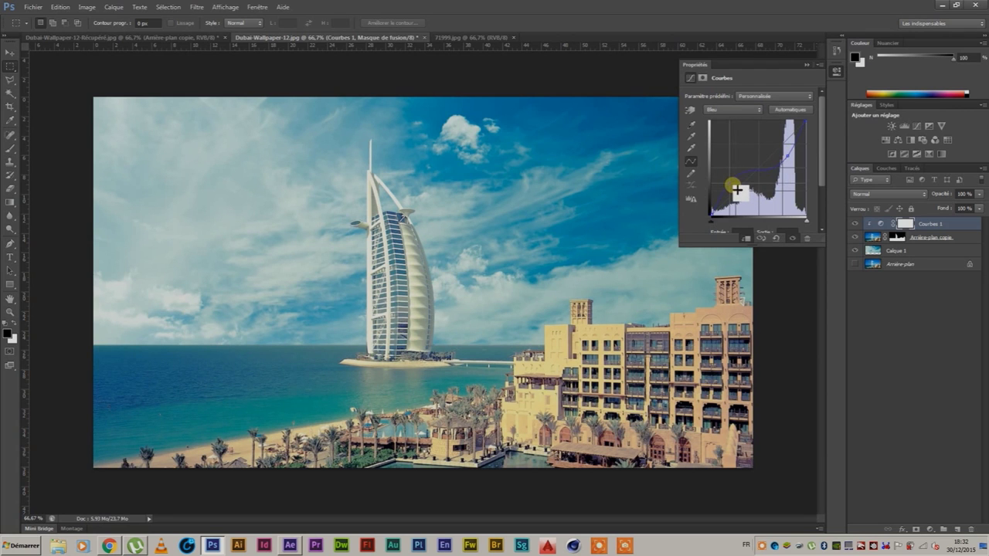
left_click_drag(790, 160, 772, 149)
left_click_drag(729, 183, 757, 186)
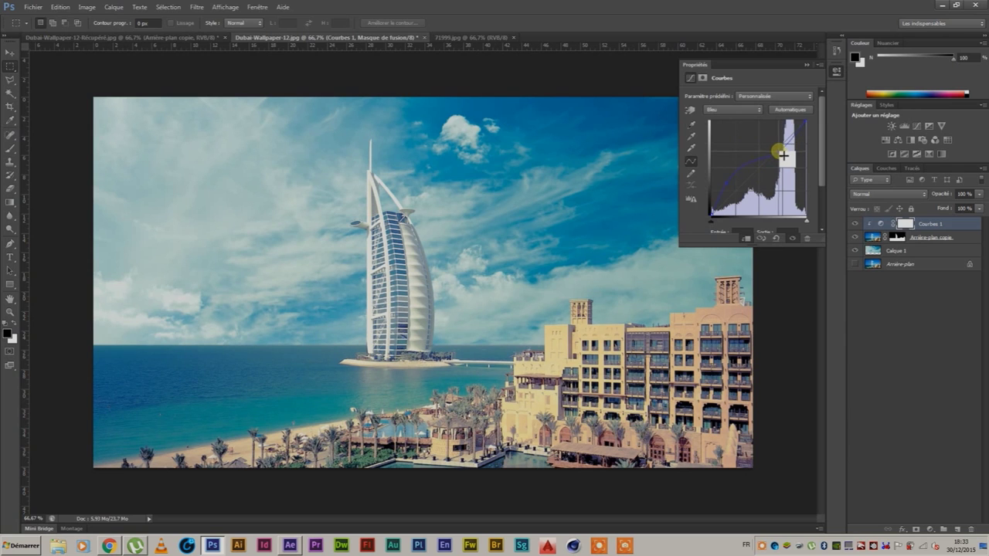
left_click_drag(784, 158, 784, 149)
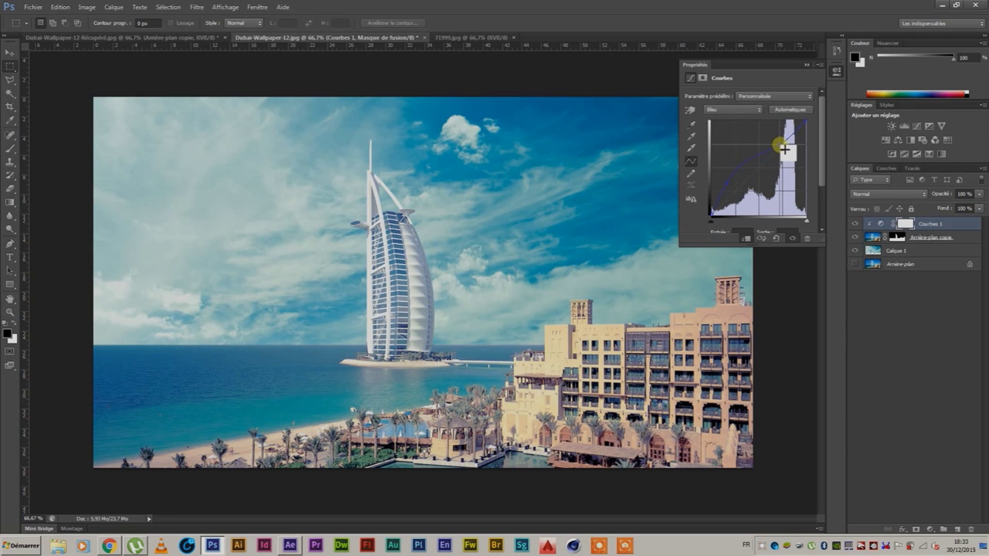
left_click_drag(784, 150, 782, 149)
mouse_move(782, 149)
left_mouse_down()
mouse_move(732, 184)
mouse_move(746, 198)
mouse_move(730, 190)
mouse_move(735, 170)
mouse_move(724, 186)
mouse_move(770, 150)
mouse_move(791, 159)
mouse_move(775, 139)
mouse_move(790, 153)
mouse_move(786, 143)
left_mouse_up()
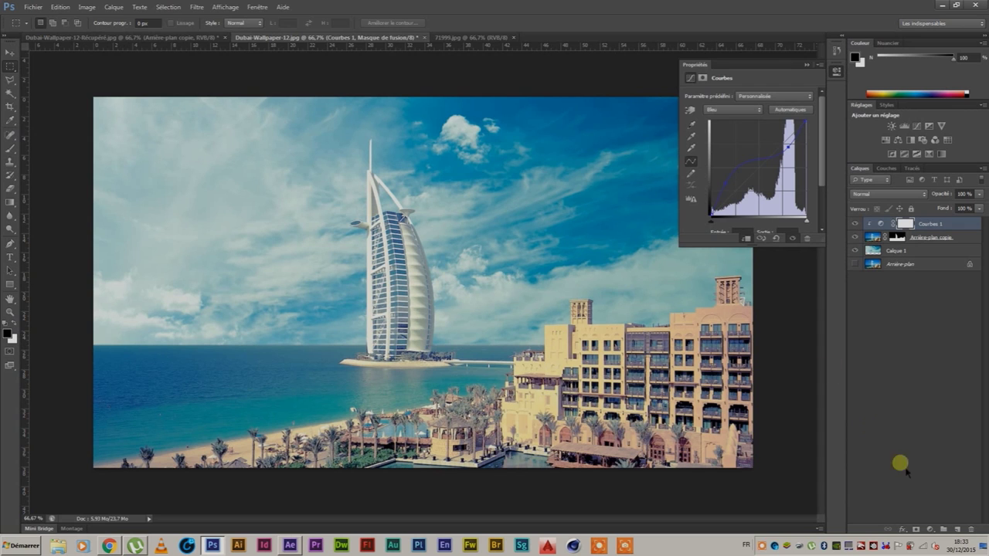
left_click(930, 529)
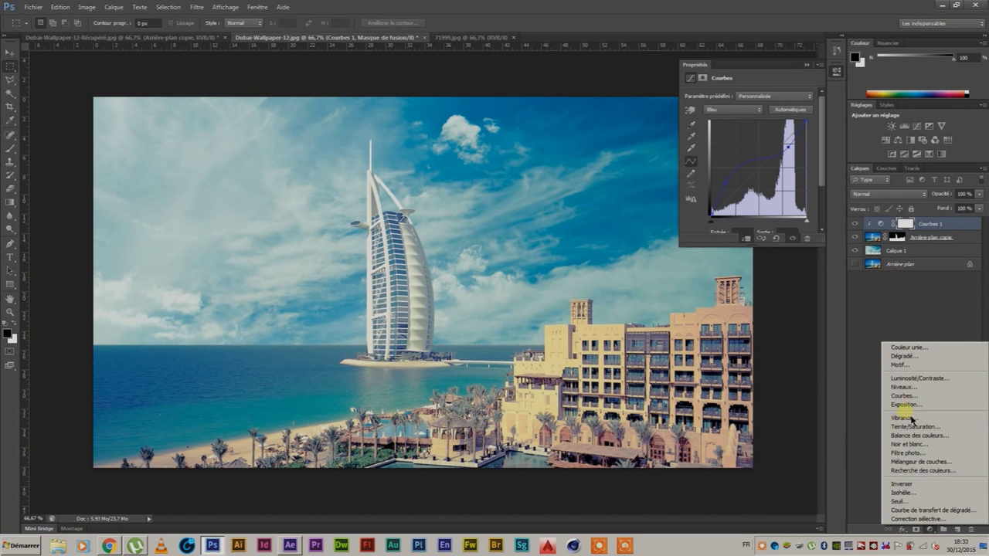
- Add Luminosité/Contraste 1 at brightness 5 and contrast 24, comparing with the sky toggled
left_click(914, 380)
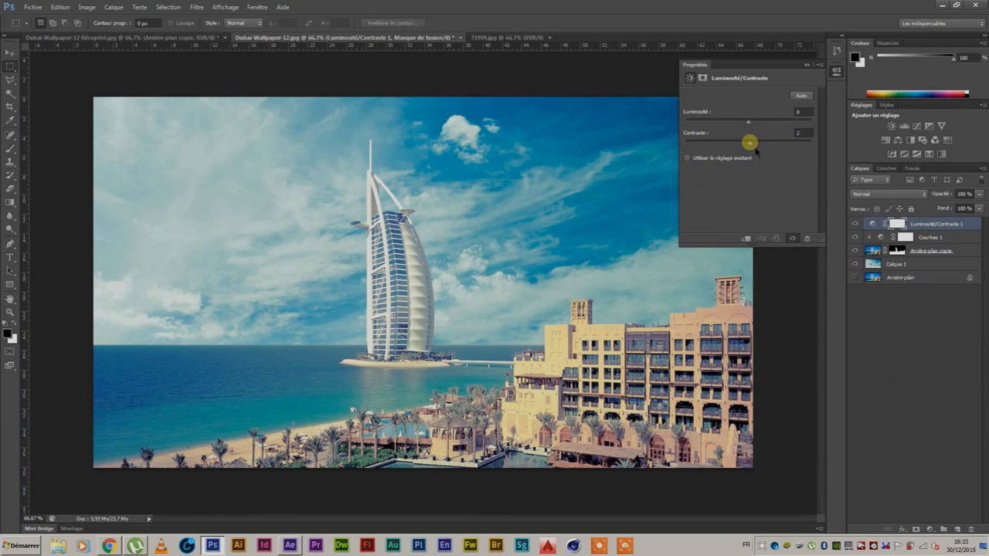
left_click_drag(762, 149, 736, 148)
left_click(854, 263)
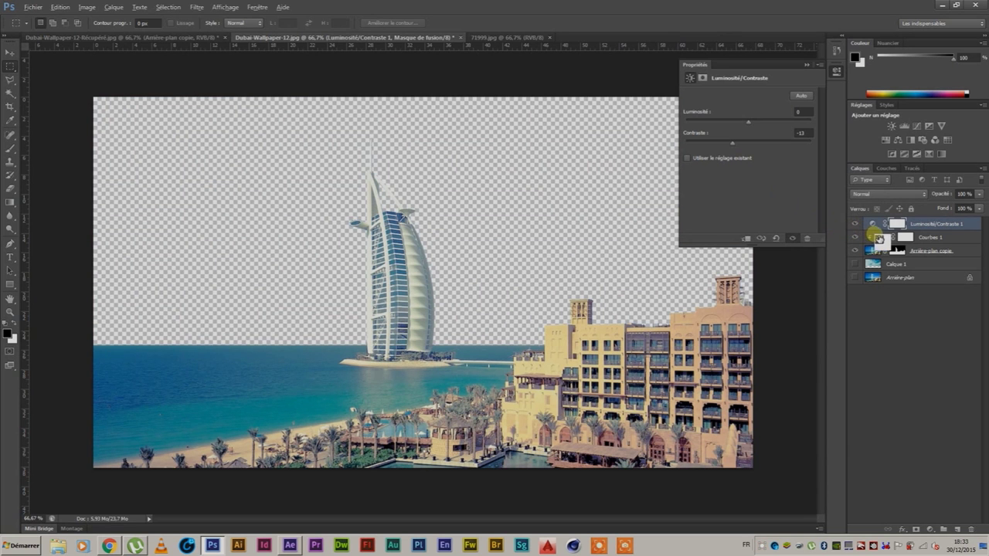
left_click(854, 263)
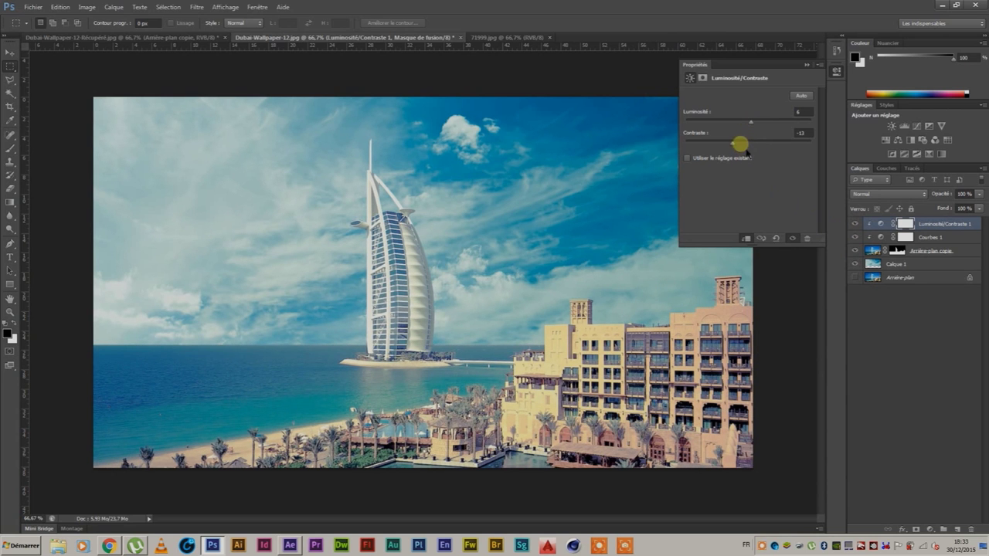
mouse_move(732, 142)
left_mouse_down()
mouse_move(804, 147)
mouse_move(763, 148)
mouse_move(759, 127)
mouse_move(745, 124)
mouse_move(753, 126)
left_mouse_up()
- Add a Hue/Saturation layer targeting Yellows, with saturation -41 and lightness -1
left_click(936, 528)
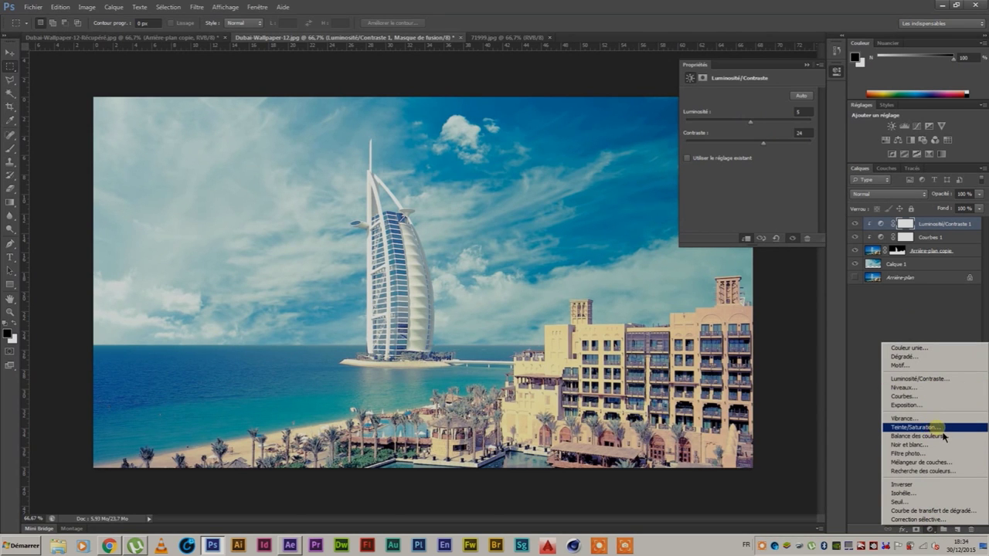
left_click(941, 430)
left_click(730, 110)
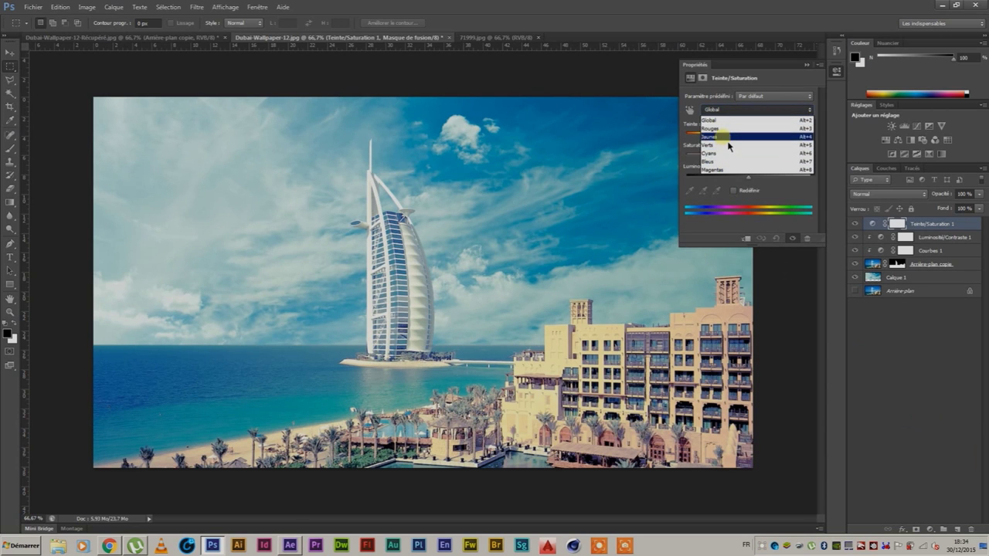
left_click(727, 138)
left_click(690, 191)
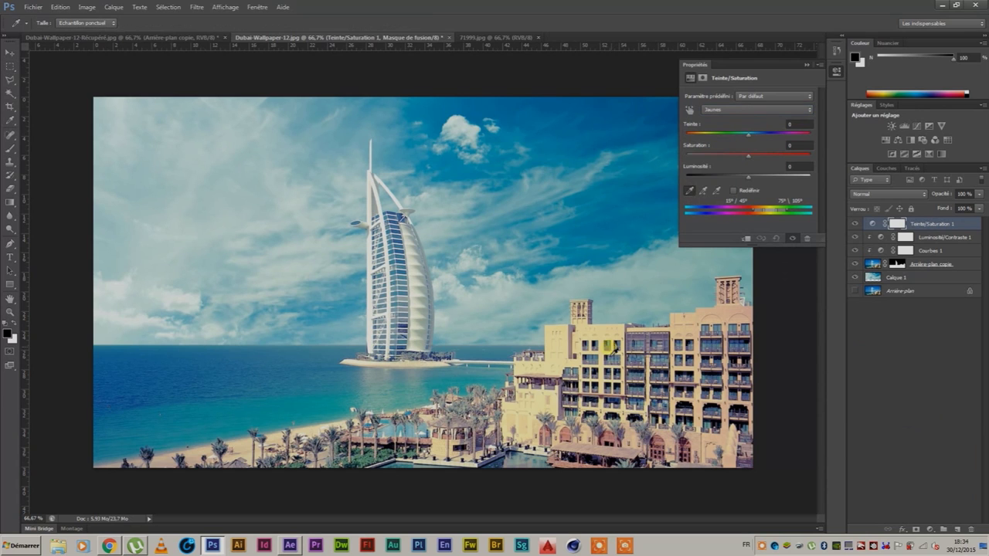
left_click_drag(748, 156, 732, 161)
left_click(747, 177)
left_click_drag(767, 183, 727, 162)
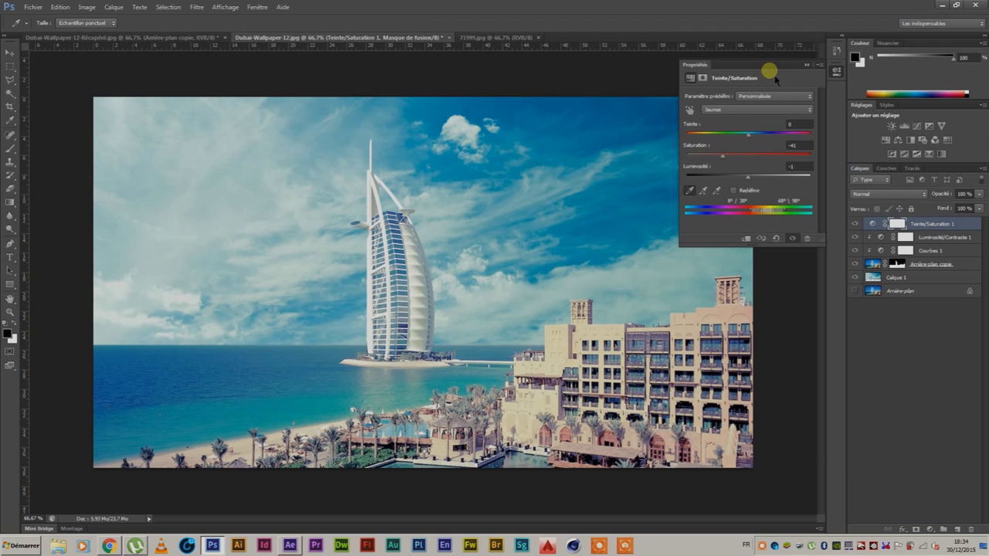
left_click(807, 64)
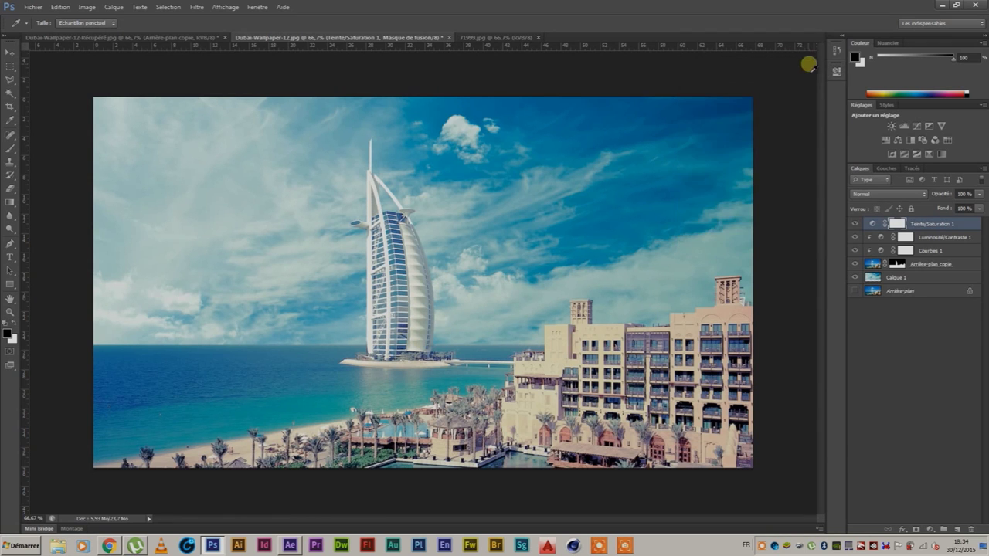
- Stamp the visible layers into a merged Calque 2 and hide the layers beneath it
left_click(875, 230, "alt")
key("m")
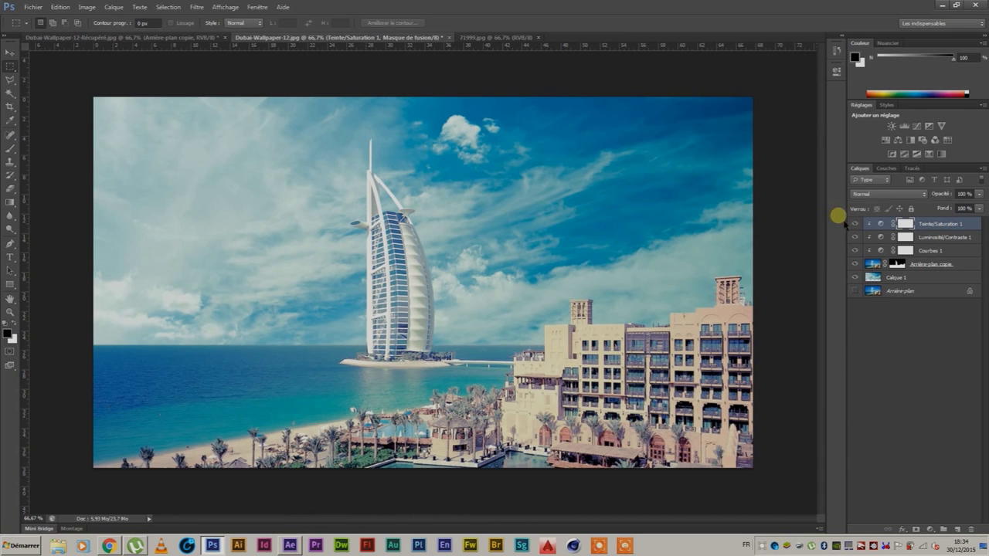
left_click_drag(903, 224, 963, 242)
key("ctrl+shift+alt+e")
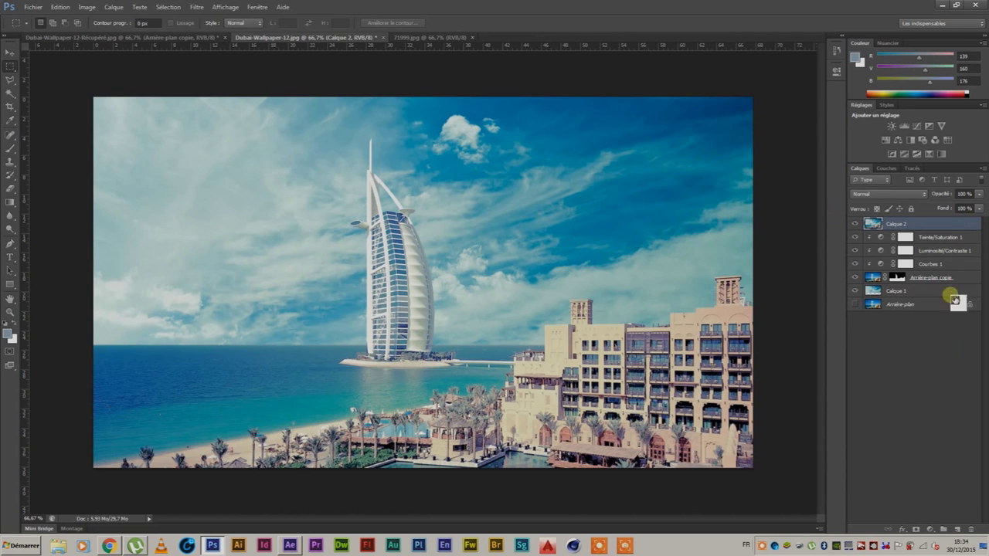
left_click_drag(854, 237, 854, 304)
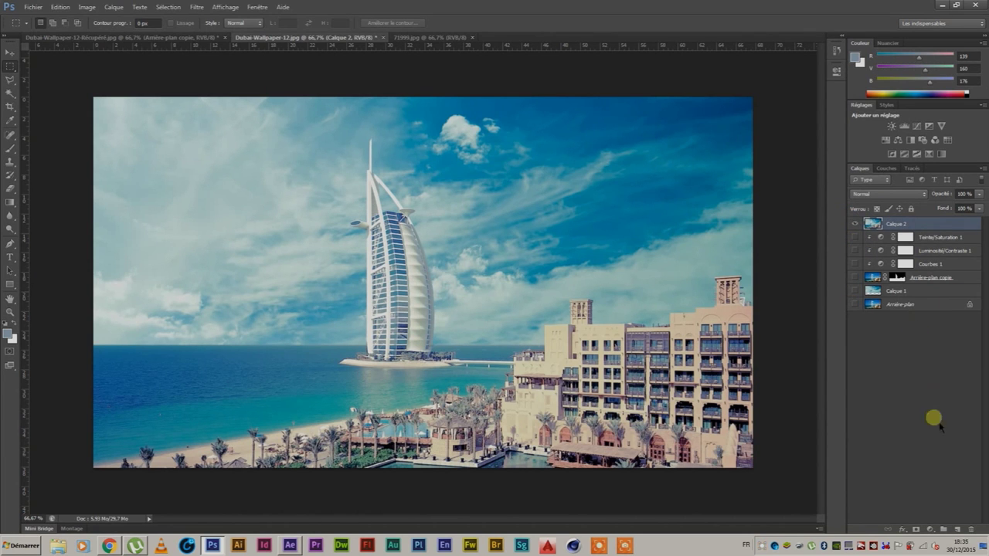
left_click(931, 529)
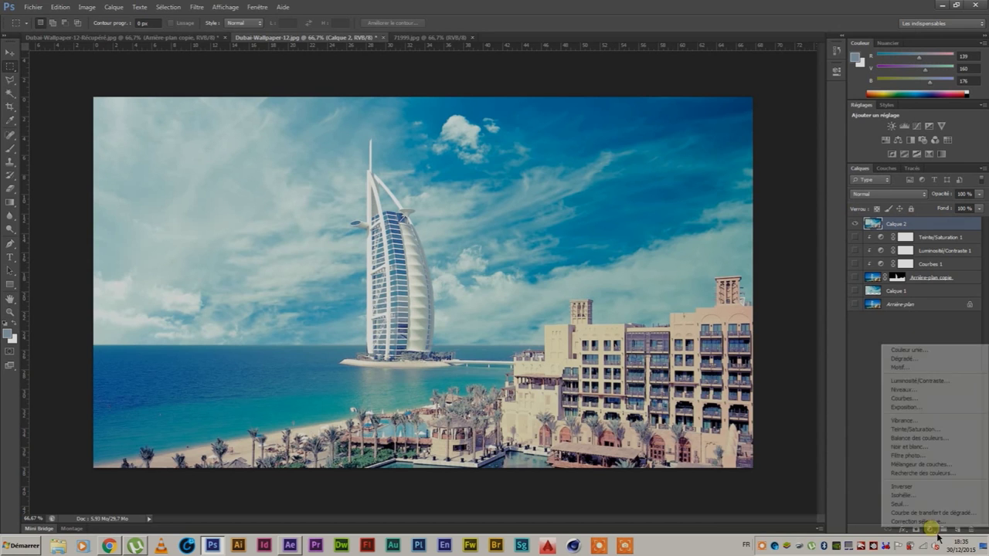
- Add a second Curves layer above Calque 2 with an S-shaped RGB curve for contrast
left_click(917, 399)
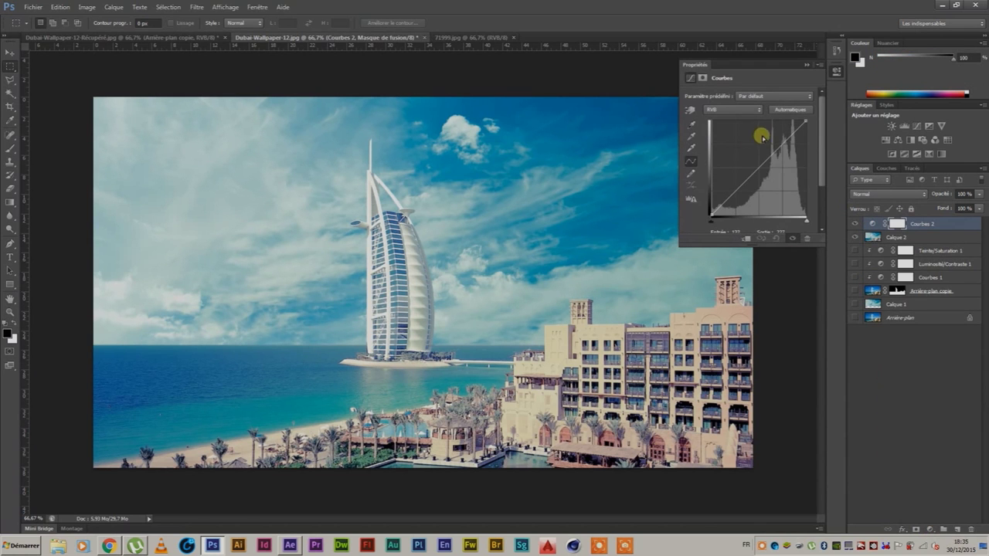
left_click_drag(784, 153, 782, 152)
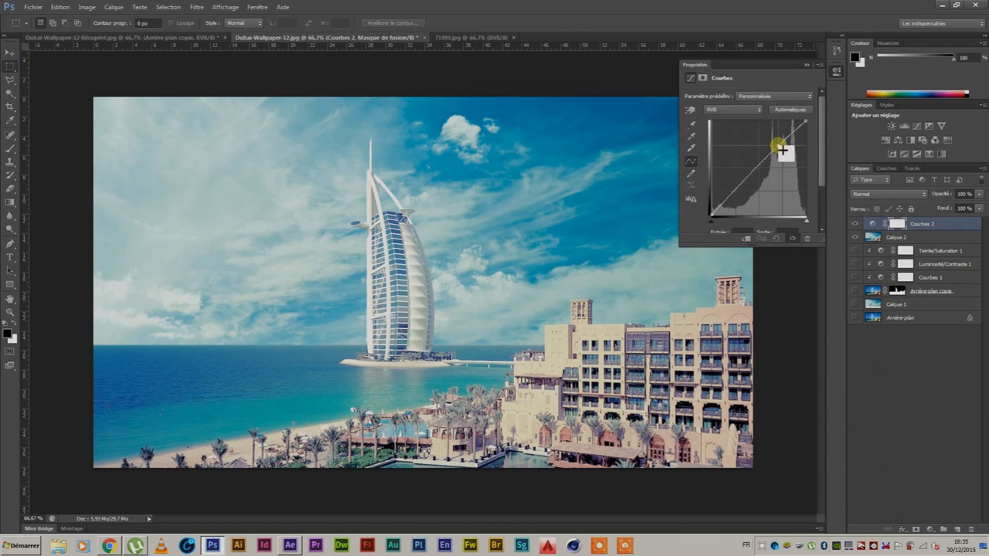
left_click_drag(734, 193, 734, 203)
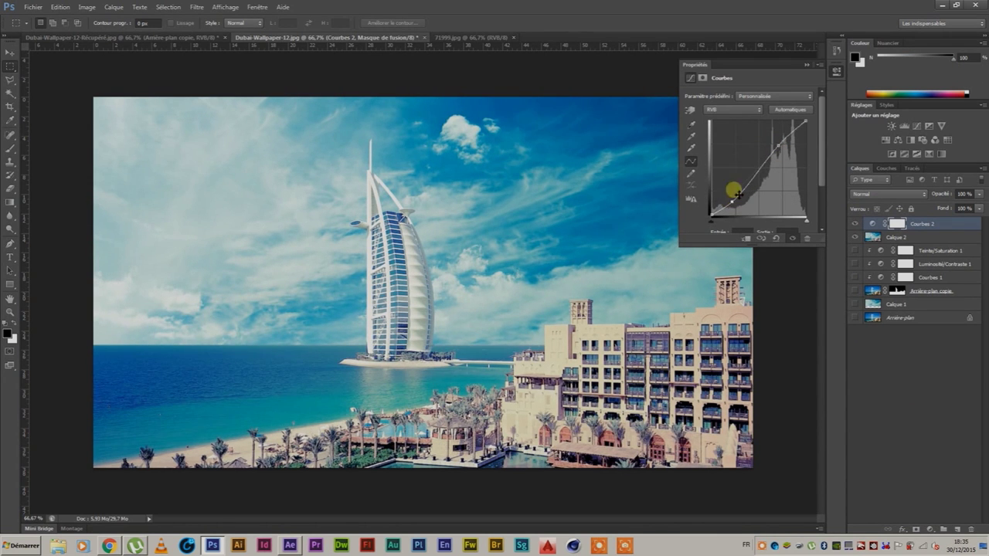
mouse_move(781, 148)
left_mouse_down()
mouse_move(787, 154)
mouse_move(780, 147)
left_mouse_up()
left_click_drag(726, 203, 737, 211)
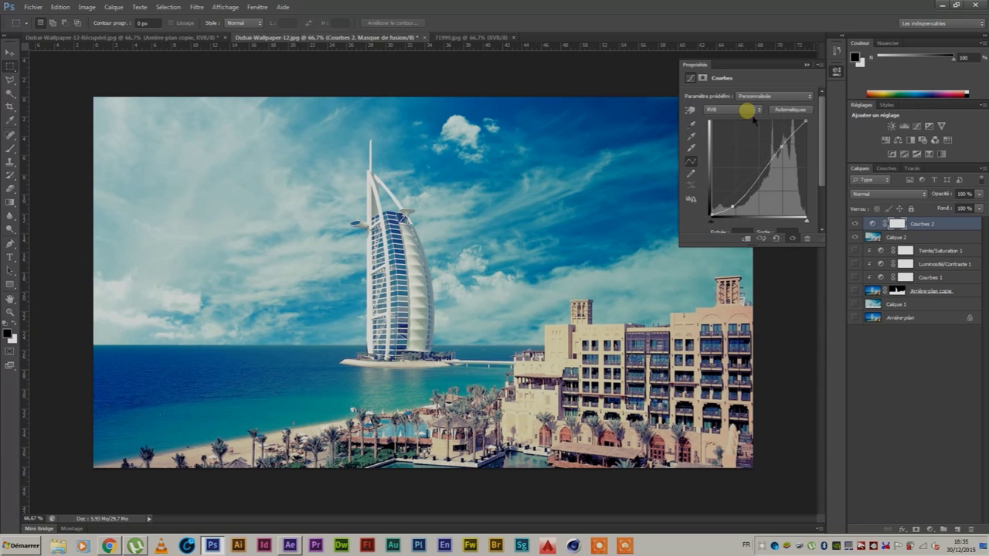
left_click(934, 529)
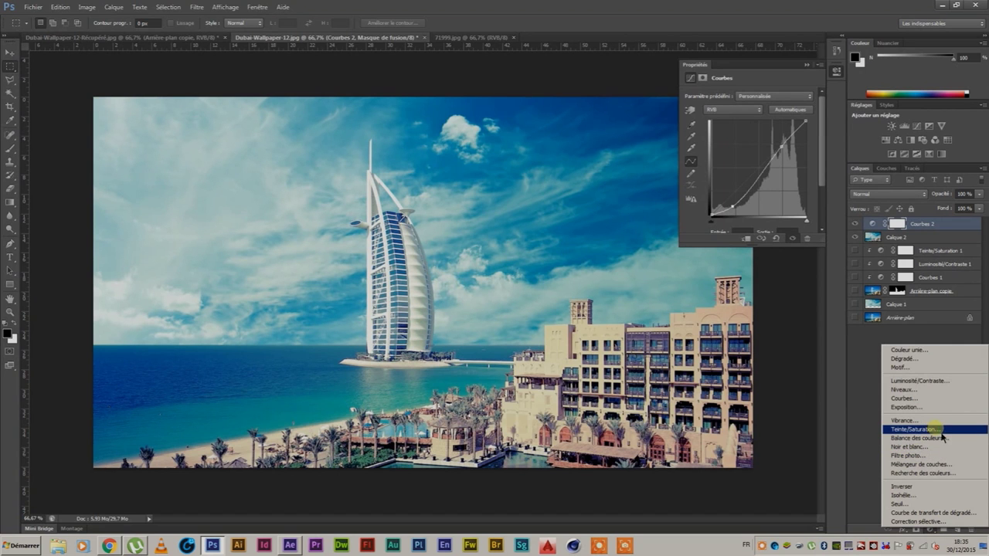
- Add a warming Photo Filter layer on top, keeping its original colour after trying white
left_click(938, 455)
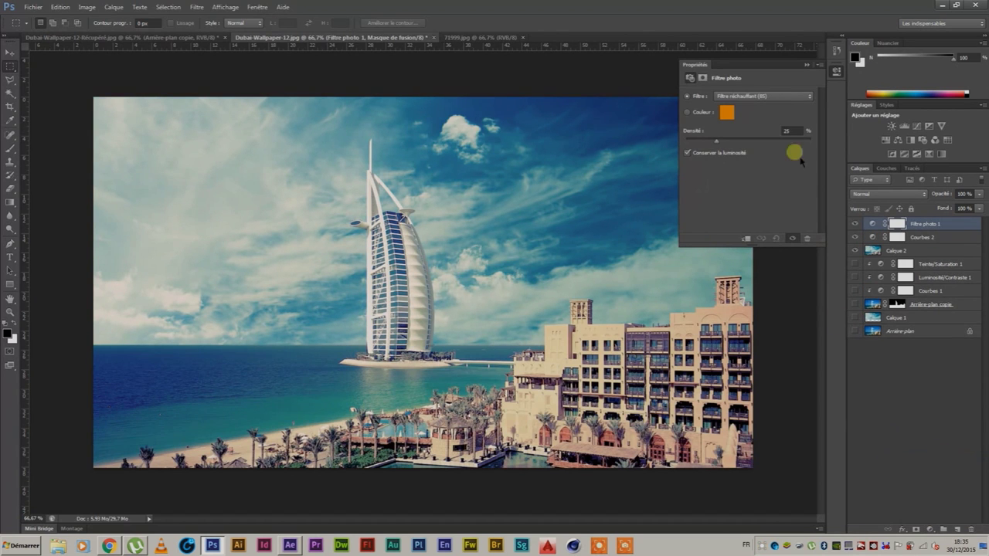
left_click(727, 113)
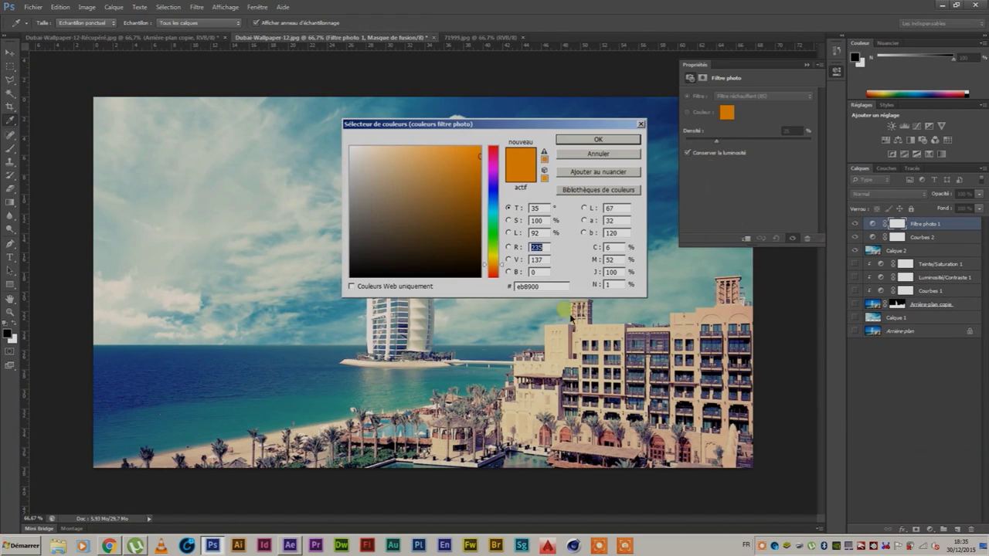
left_click(334, 313)
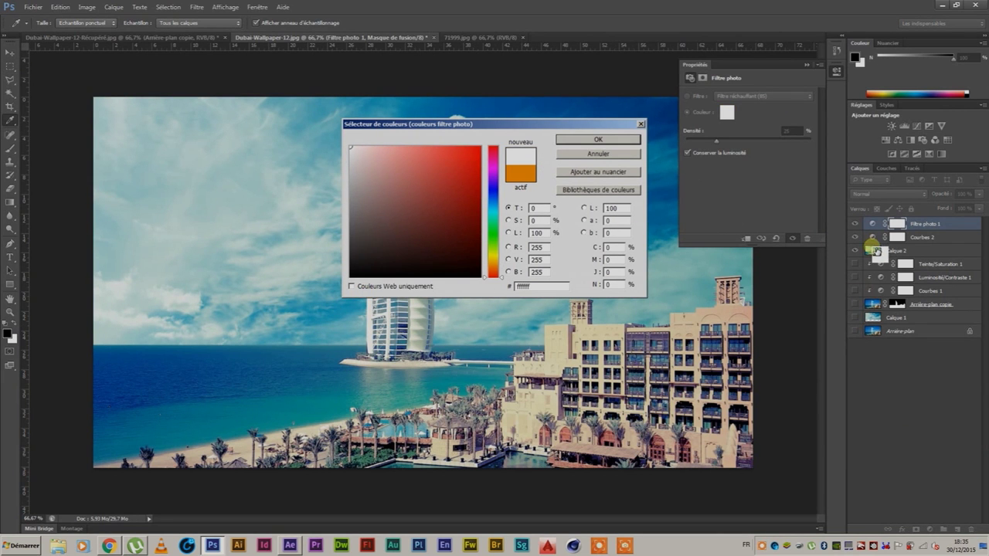
left_click(597, 154)
- Add a second Photo Filter just above Calque 2, tinted light cyan bdf6fe
left_click(874, 251)
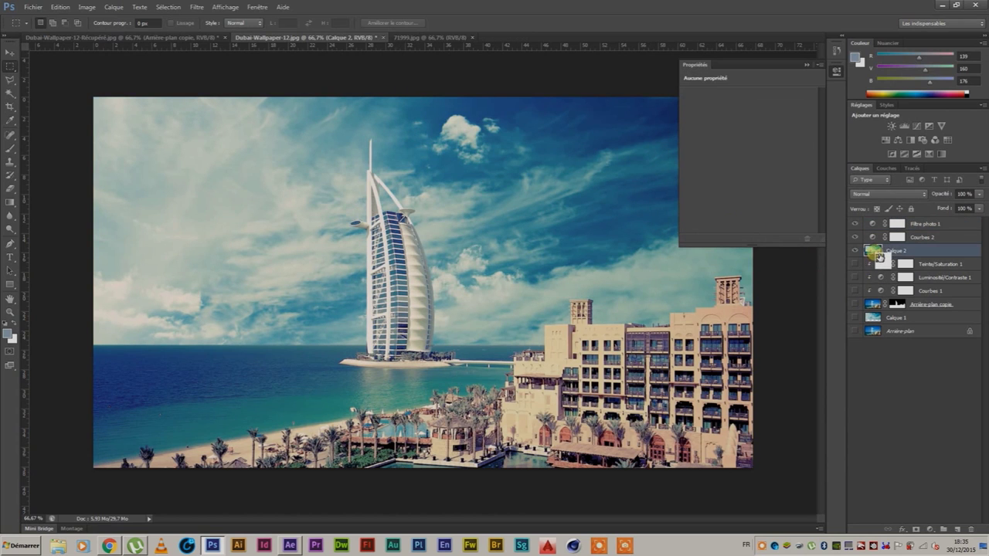
left_click(928, 530)
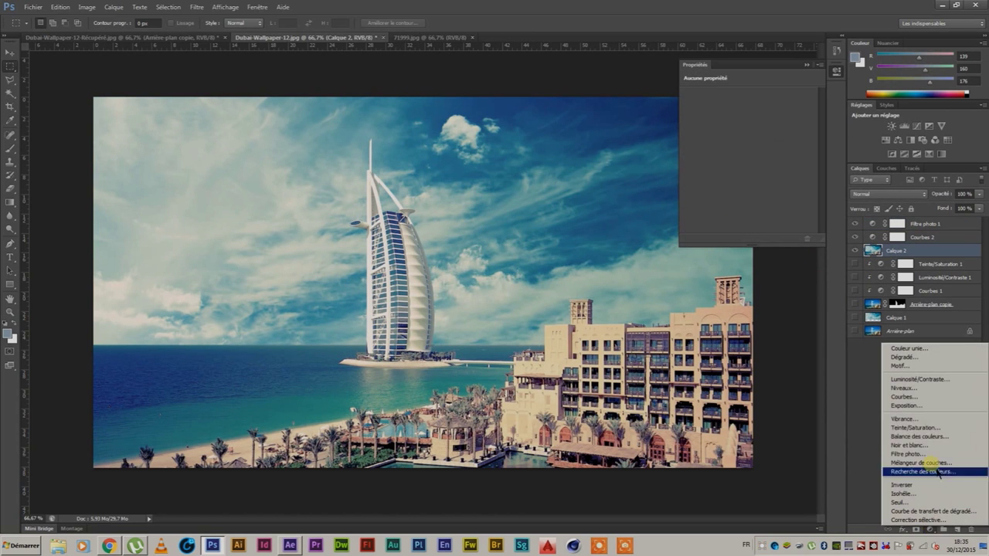
left_click(934, 454)
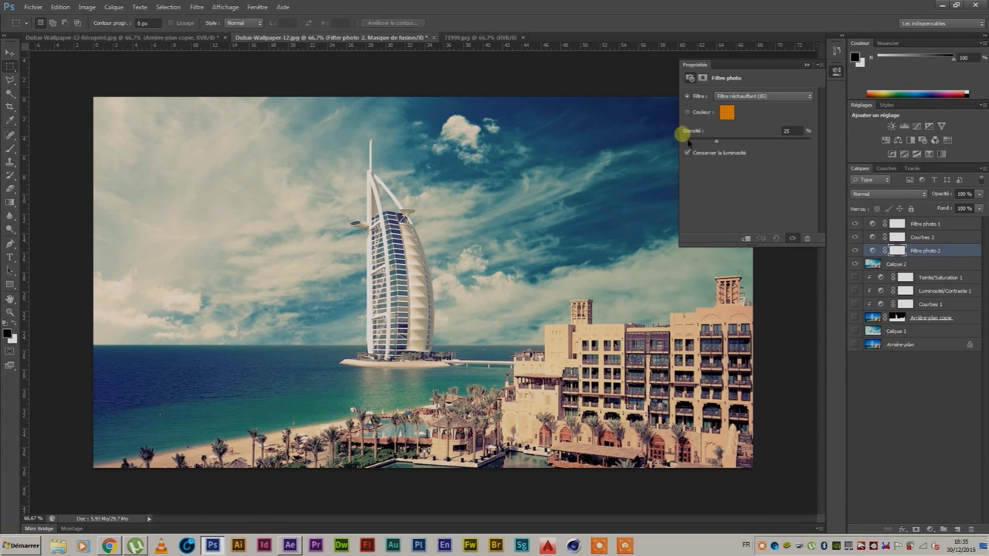
left_click(726, 113)
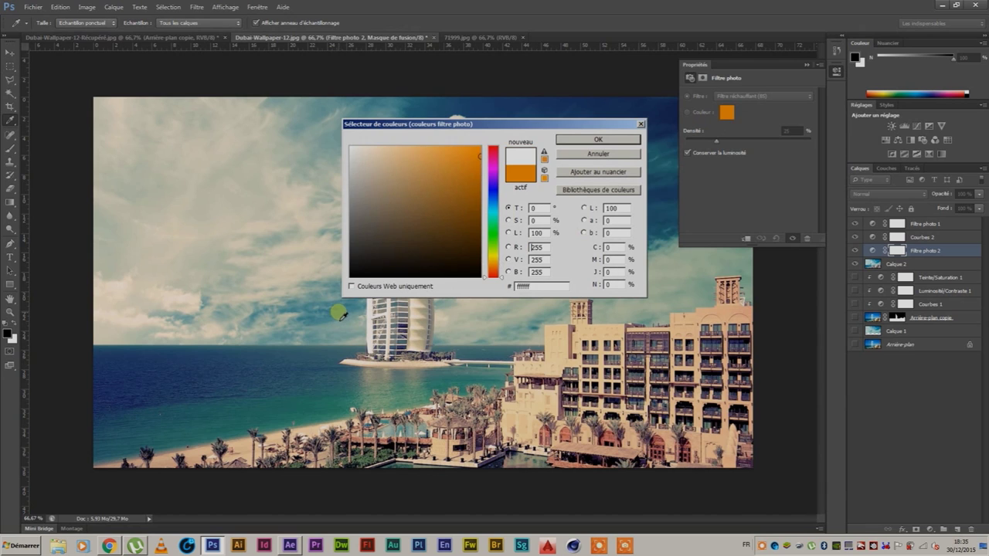
left_click(498, 210)
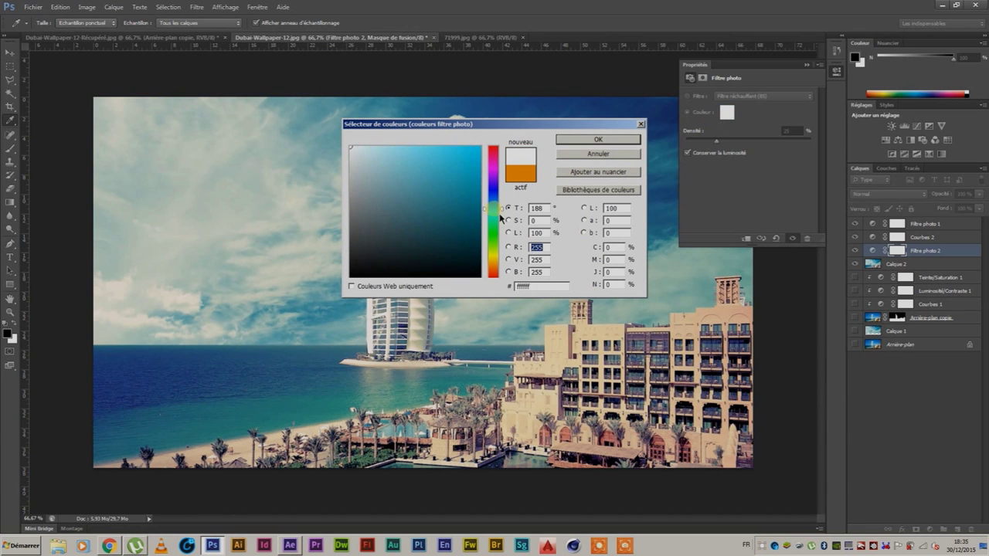
left_click(378, 146)
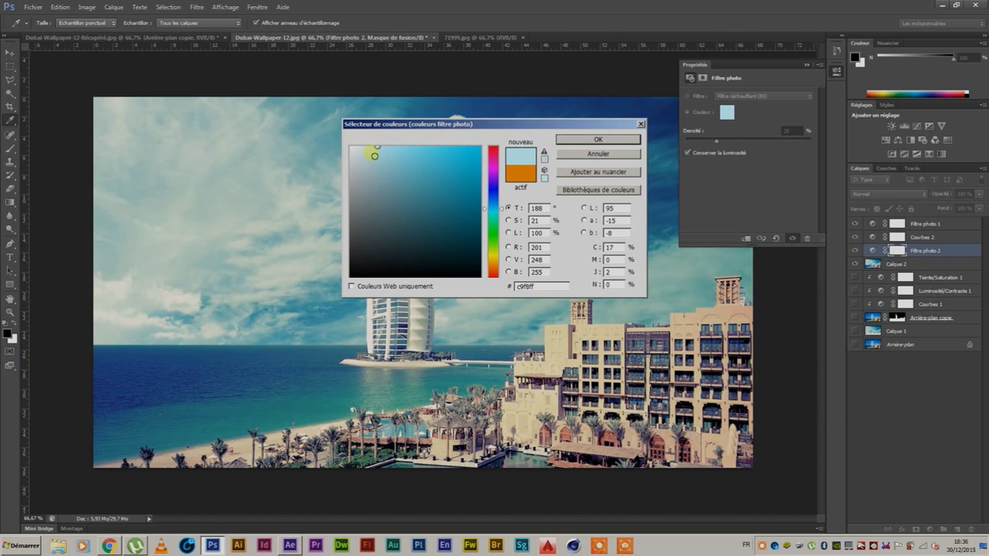
left_click_drag(382, 152, 385, 149)
left_click(607, 141)
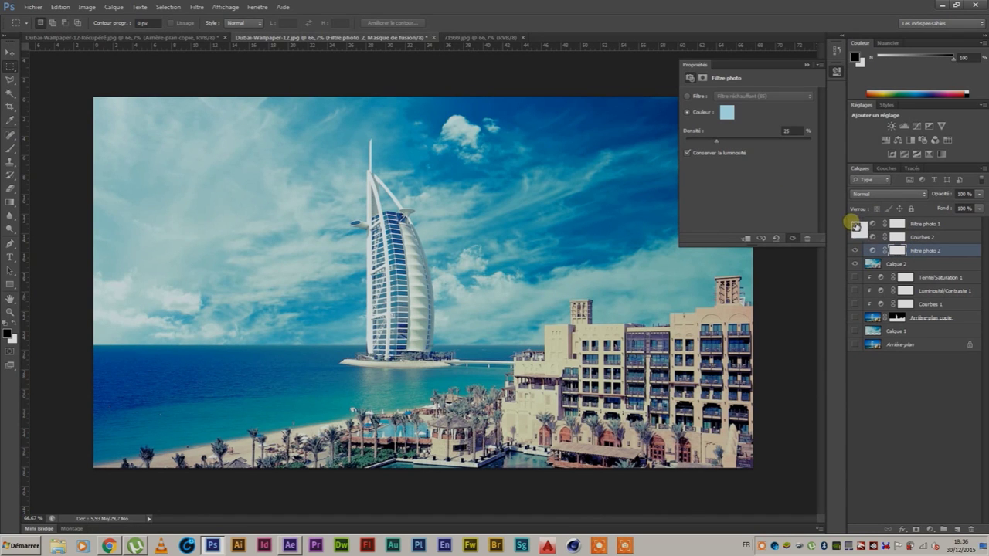
- Stamp the visible layers into a merged Calque 3 and move it to the top of the stack
left_click_drag(862, 224, 947, 224)
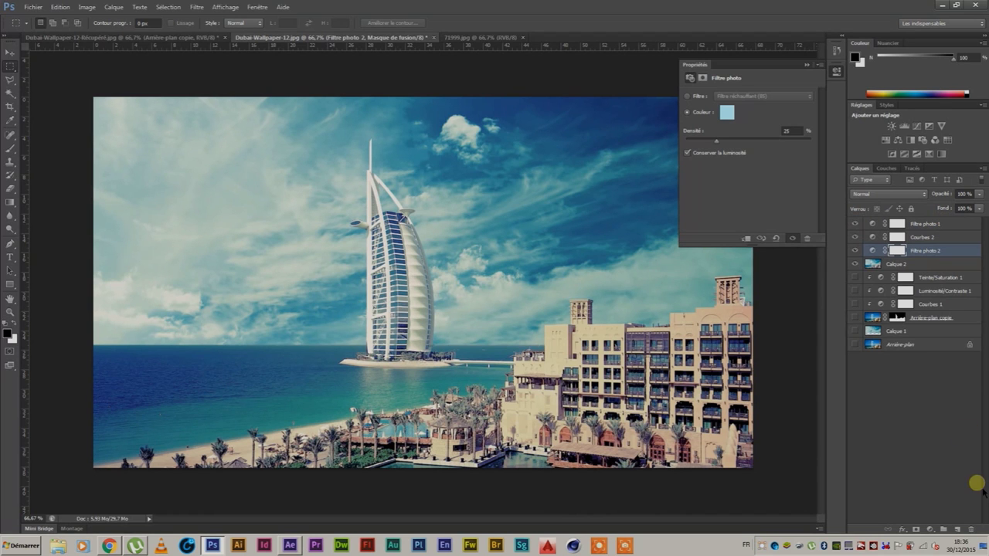
left_click_drag(982, 490, 916, 317)
left_click_drag(917, 319, 824, 263)
left_click_drag(856, 224, 503, 260)
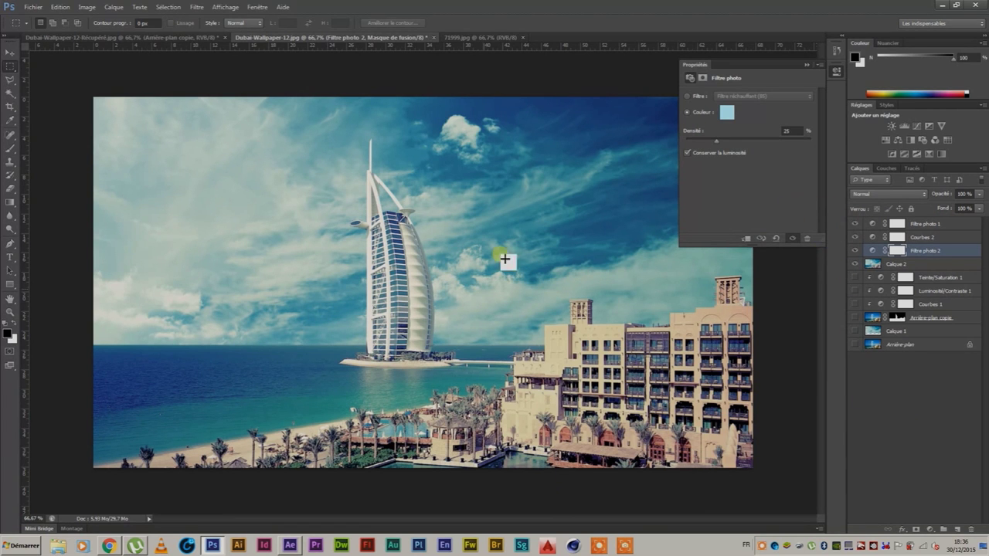
left_click_drag(503, 261, 815, 75)
left_click_drag(936, 236, 944, 232)
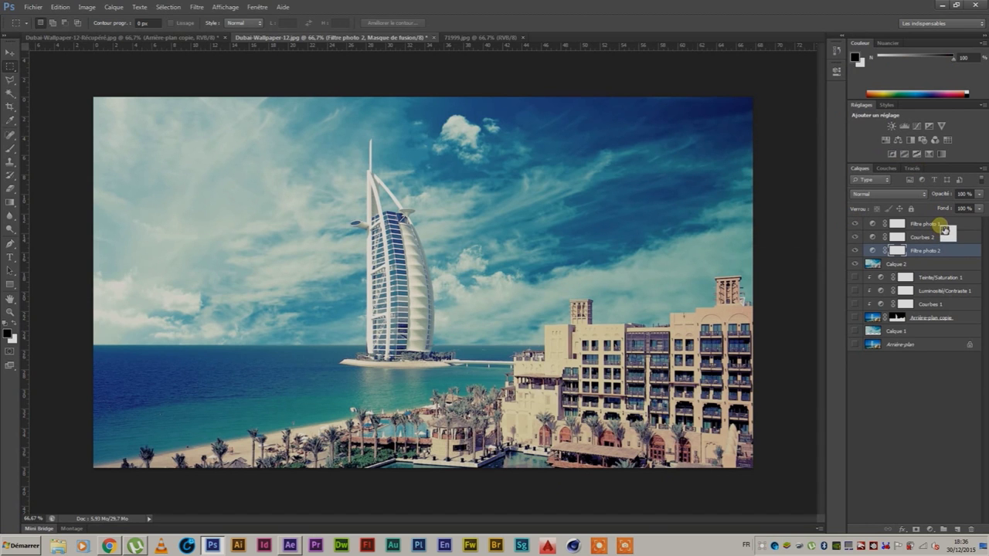
key("ctrl+alt+shift+e")
left_click_drag(904, 252, 919, 224)
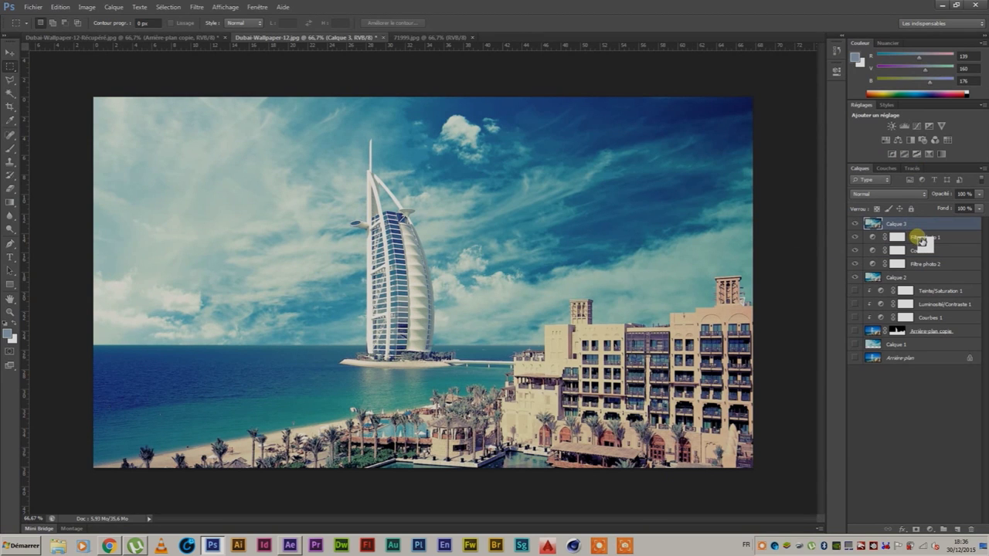
- Hide the photo filter and curves layers down to Calque 2 beneath Calque 3
left_click(921, 238)
left_click(918, 277, "shift")
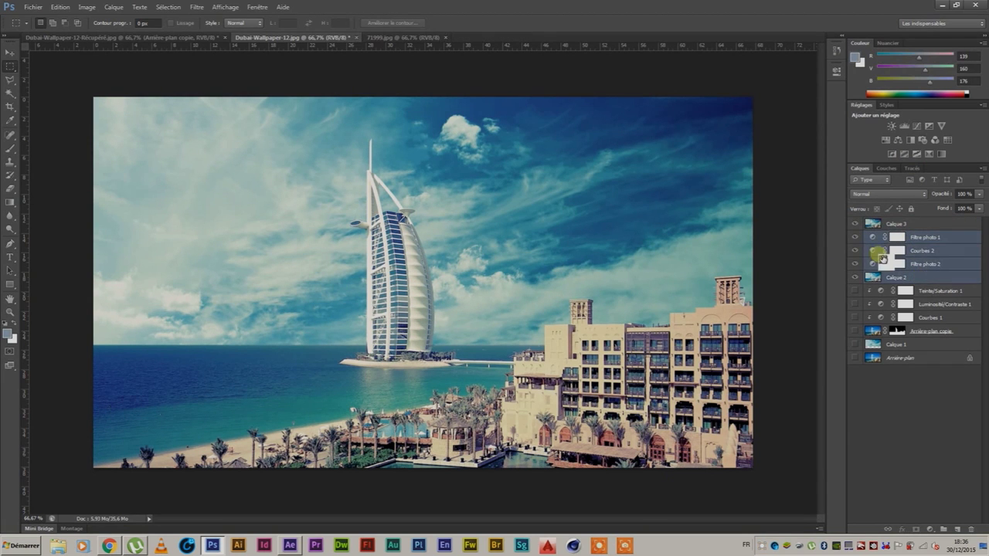
left_click_drag(855, 237, 854, 277)
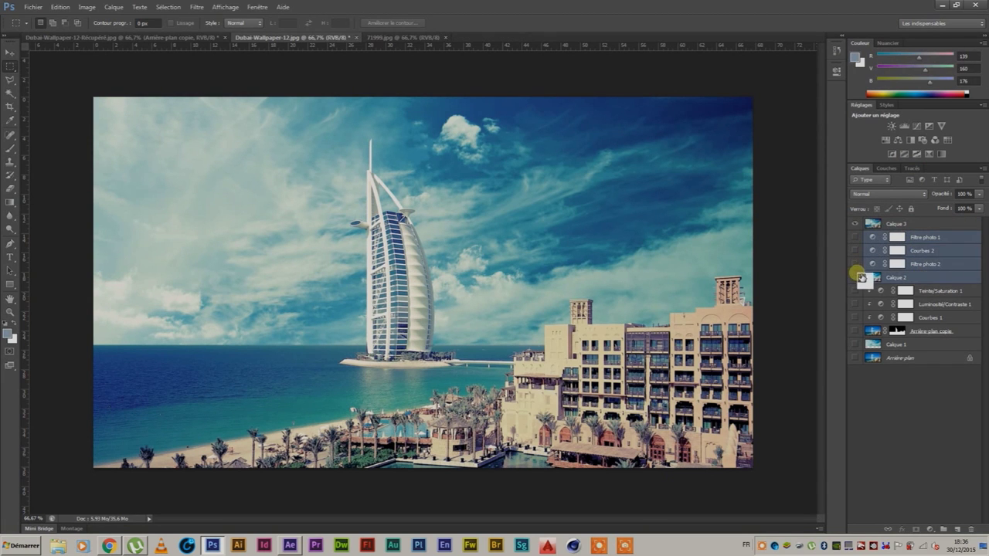
- Toggle Calque 3's visibility to compare the graded result with the original photo
left_click(904, 225)
left_click(854, 358)
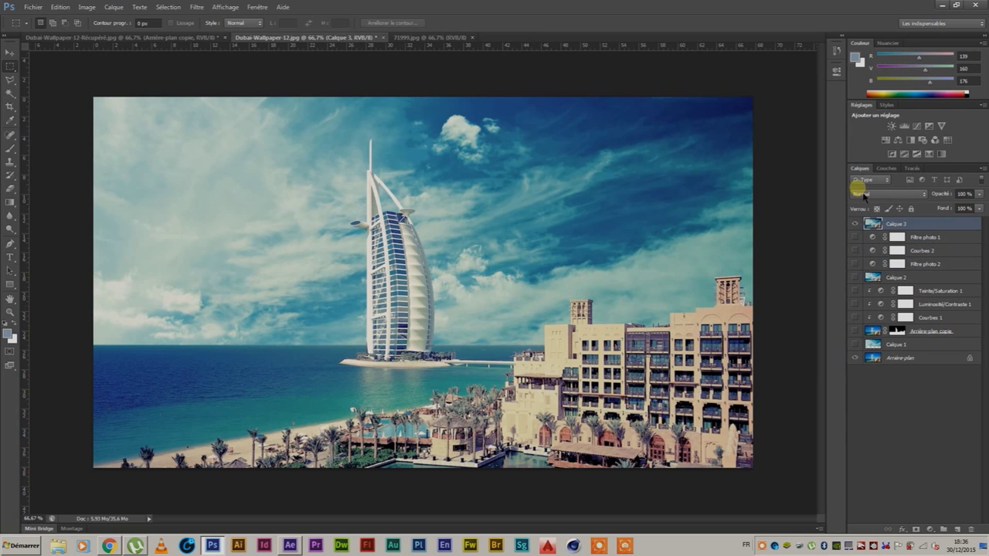
left_click(856, 224)
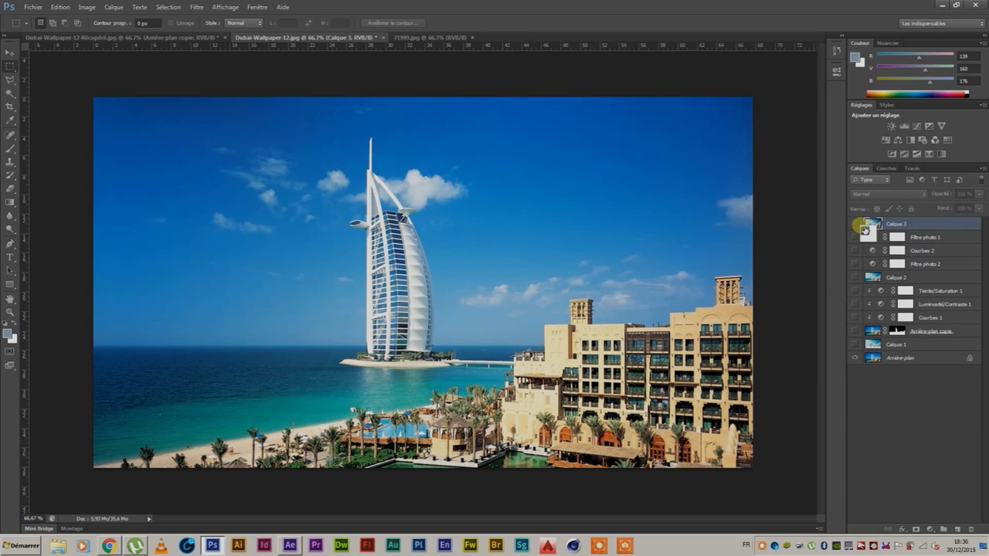
left_click(855, 224)
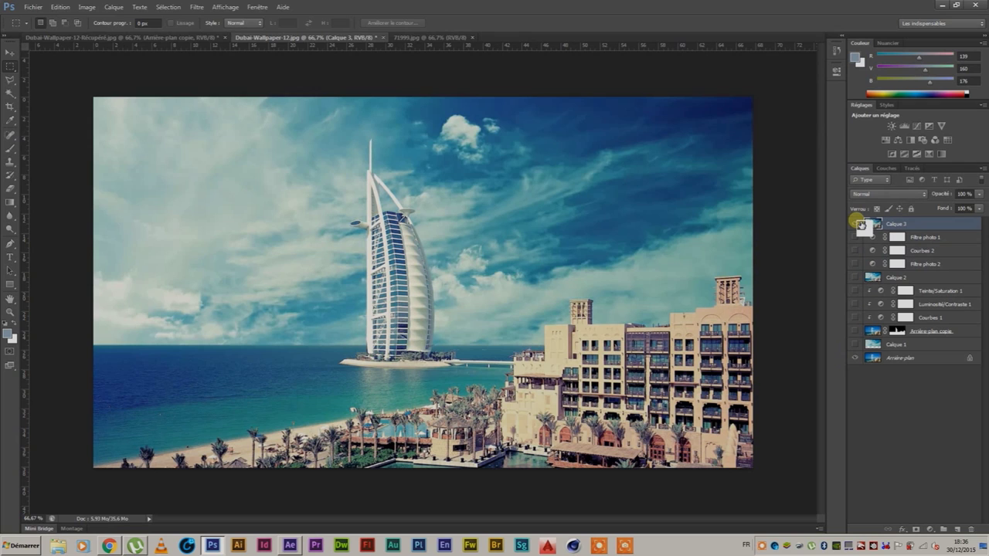